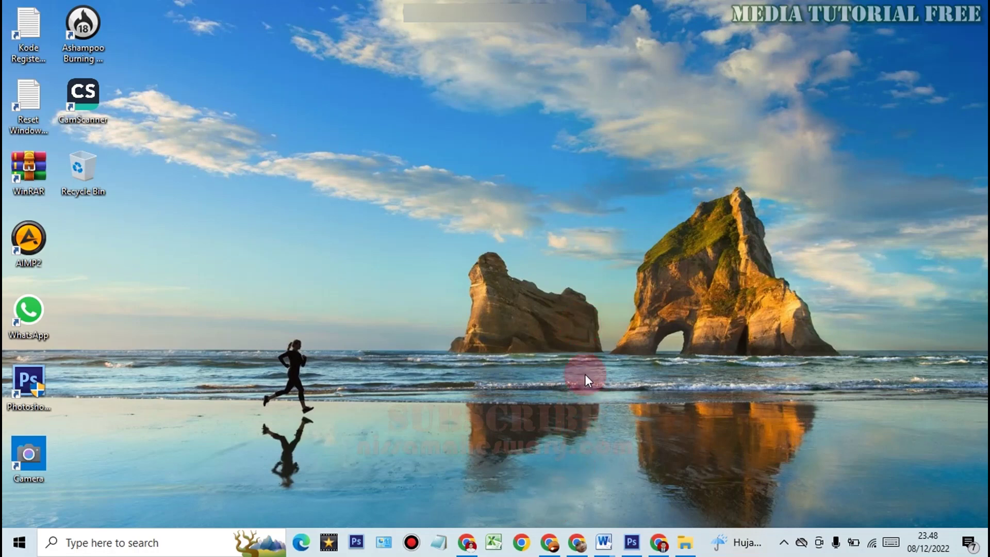
- Bring back Chrome showing the Detikcom photo-size table, with 1R–10R sizes in mm, cm and inches
{"action": "left_click", "coordinate": [550, 543]}
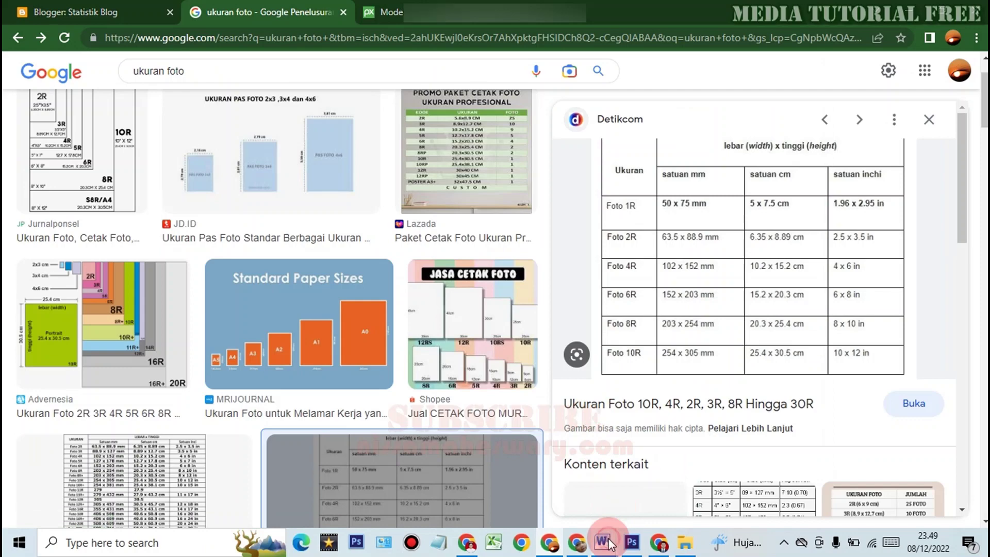
- In Word, change the first line's label from 4R to 2R so it reads 2R: 6,35 cm X 8,89 cm
{"action": "mouse_move", "coordinate": [604, 543]}
{"action": "left_click", "coordinate": [640, 498]}
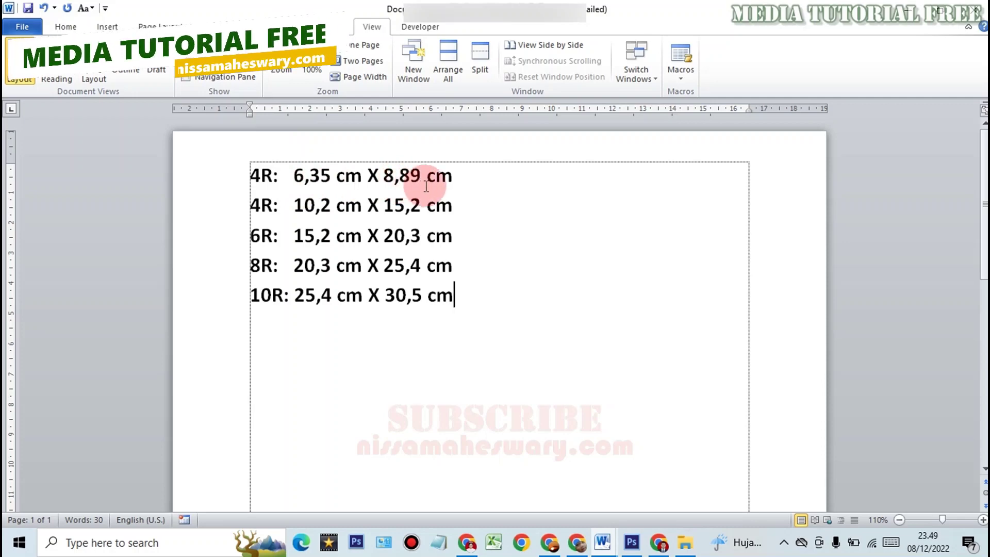
{"action": "left_click", "coordinate": [262, 178]}
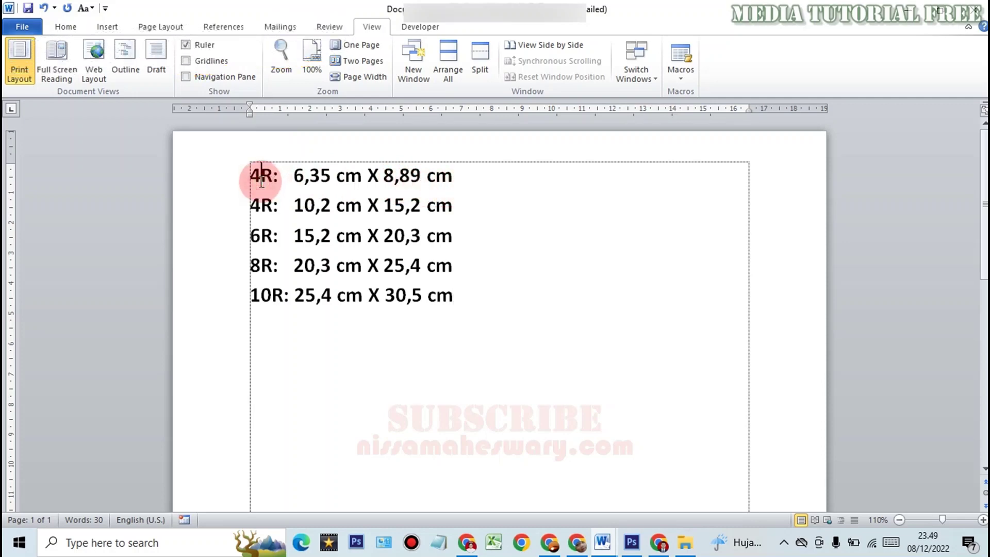
{"action": "key", "text": "BackSpace"}
{"action": "type", "text": "2"}
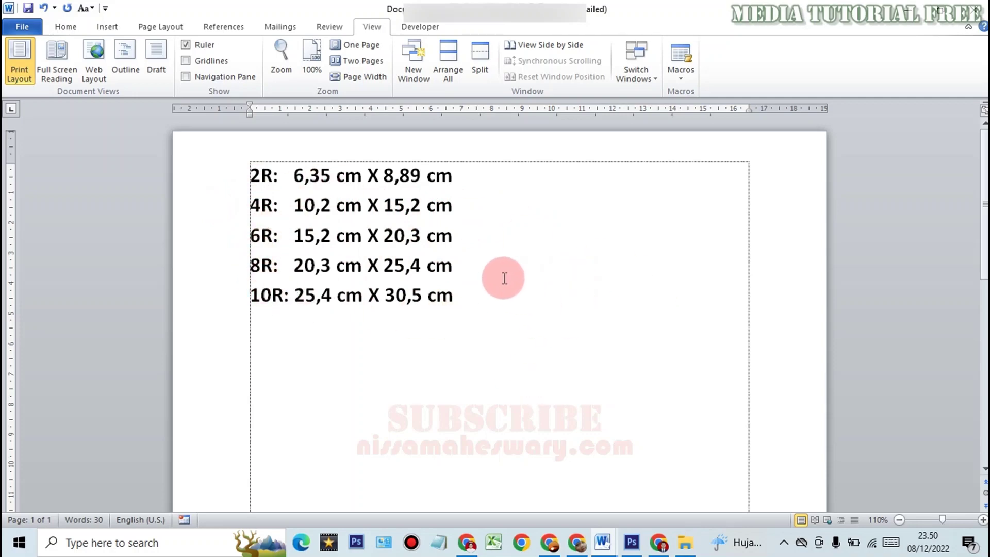
{"action": "left_click", "coordinate": [499, 308]}
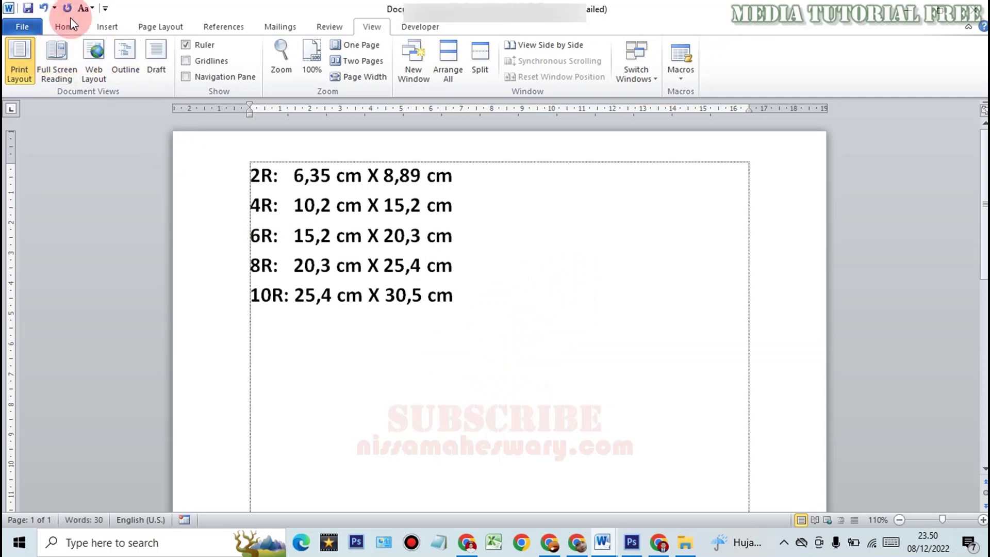
- Cancel the Insert Picture file browser without inserting anything and switch to File Explorer
{"action": "left_click", "coordinate": [105, 28]}
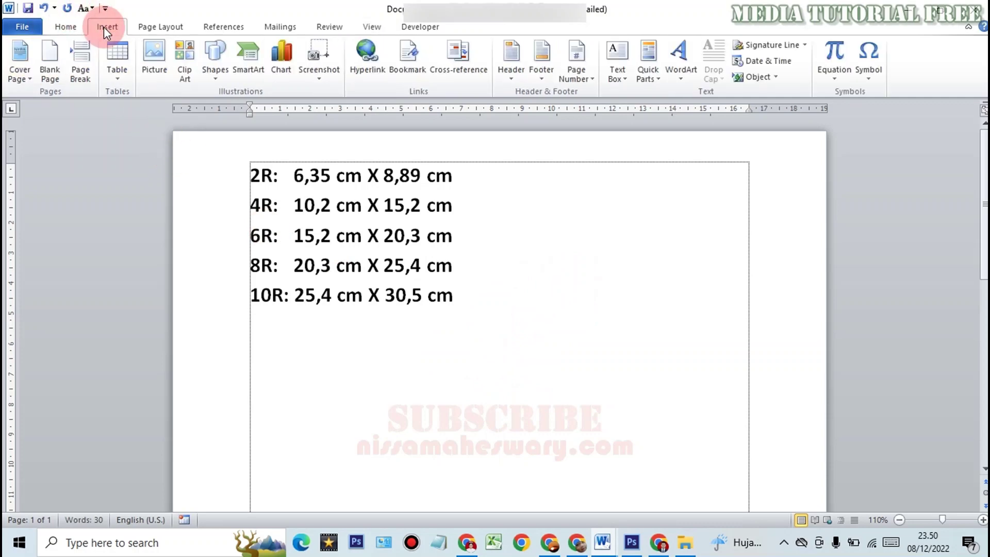
{"action": "left_click", "coordinate": [163, 73]}
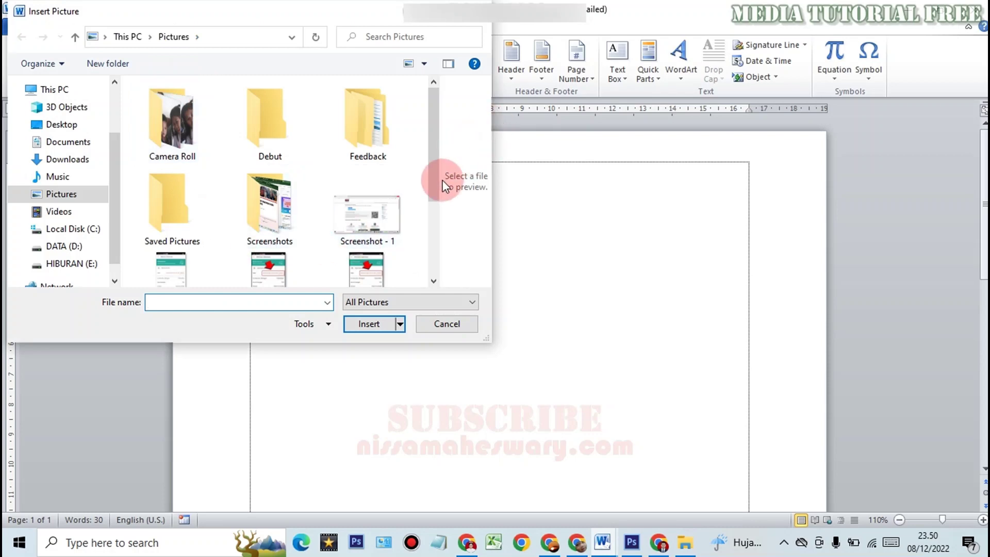
{"action": "scroll", "coordinate": [430, 219], "scroll_direction": "down", "scroll_amount": 1}
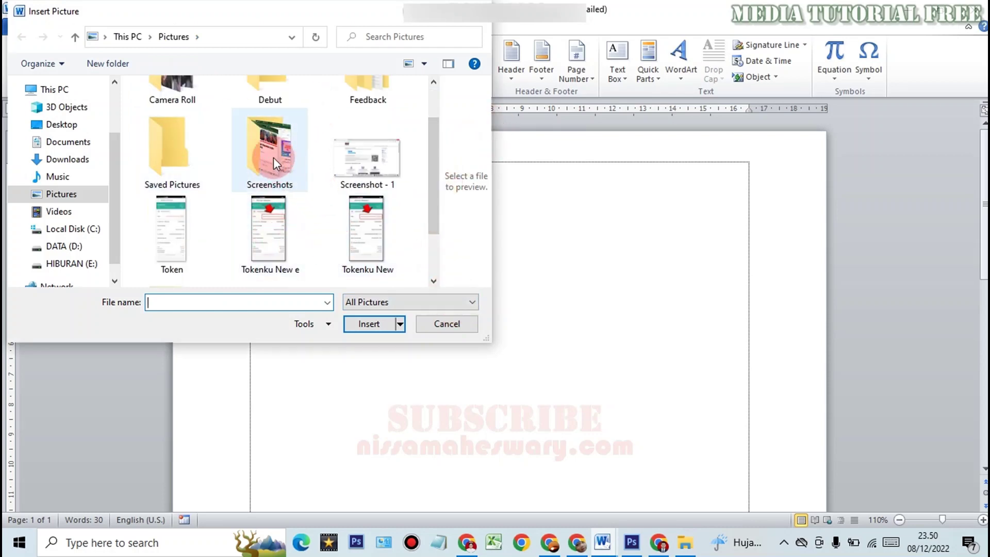
{"action": "left_click", "coordinate": [449, 324]}
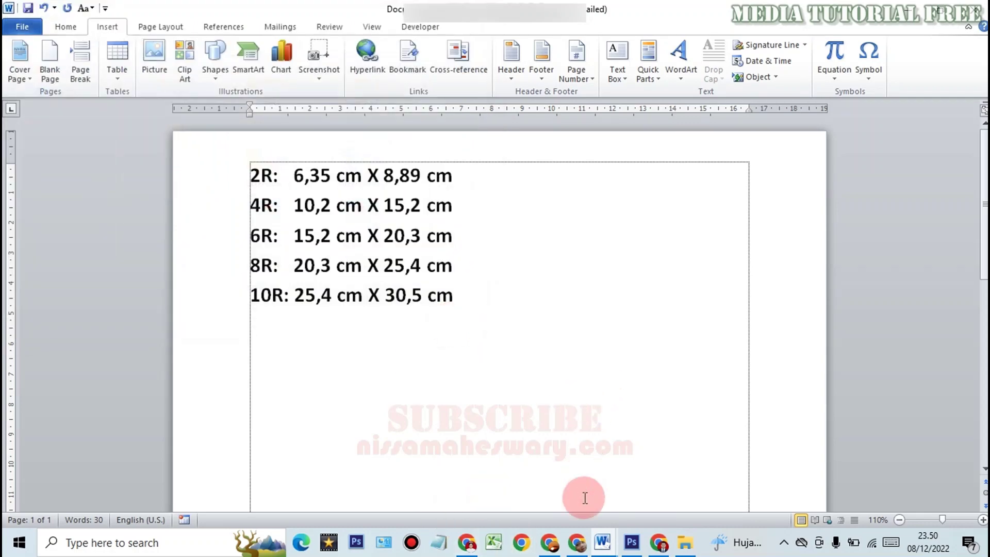
{"action": "left_click", "coordinate": [681, 542]}
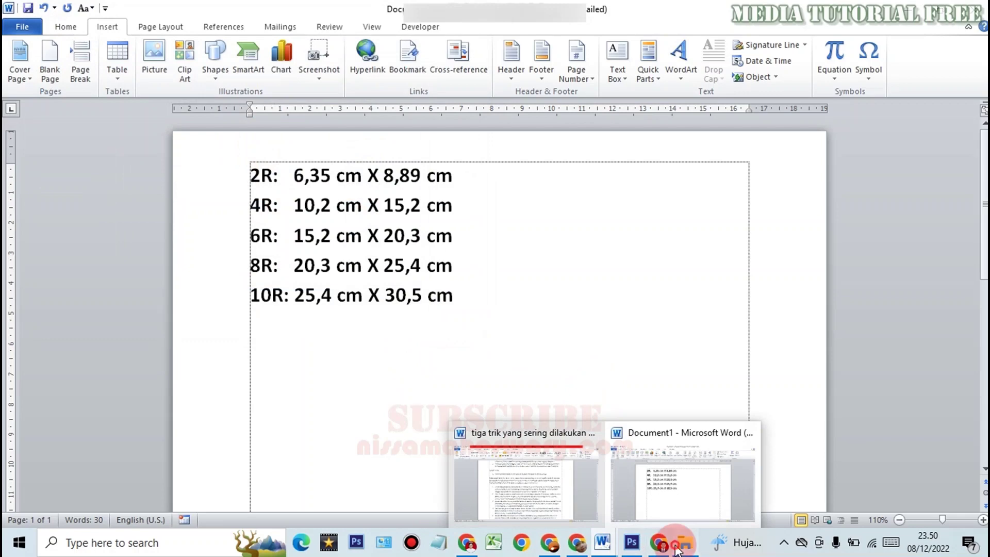
- Drag the red-background portrait file from File Explorer into the Word document below the size list
{"action": "mouse_move", "coordinate": [342, 131]}
{"action": "left_mouse_down"}
{"action": "mouse_move", "coordinate": [624, 450]}
{"action": "mouse_move", "coordinate": [586, 548]}
{"action": "mouse_move", "coordinate": [684, 506]}
{"action": "left_mouse_up"}
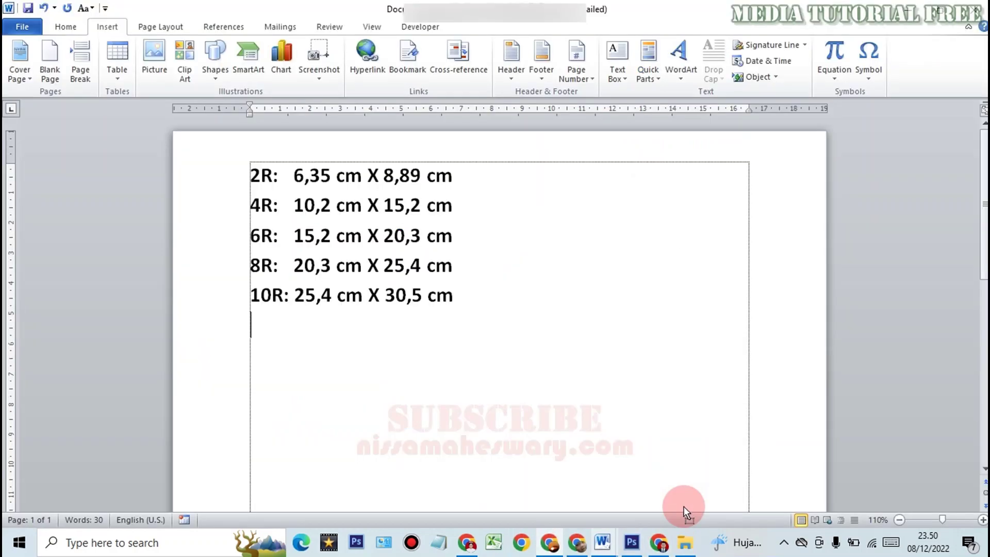
{"action": "mouse_move", "coordinate": [684, 506]}
{"action": "left_mouse_down"}
{"action": "mouse_move", "coordinate": [986, 214]}
{"action": "mouse_move", "coordinate": [960, 339]}
{"action": "mouse_move", "coordinate": [886, 372]}
{"action": "left_mouse_up"}
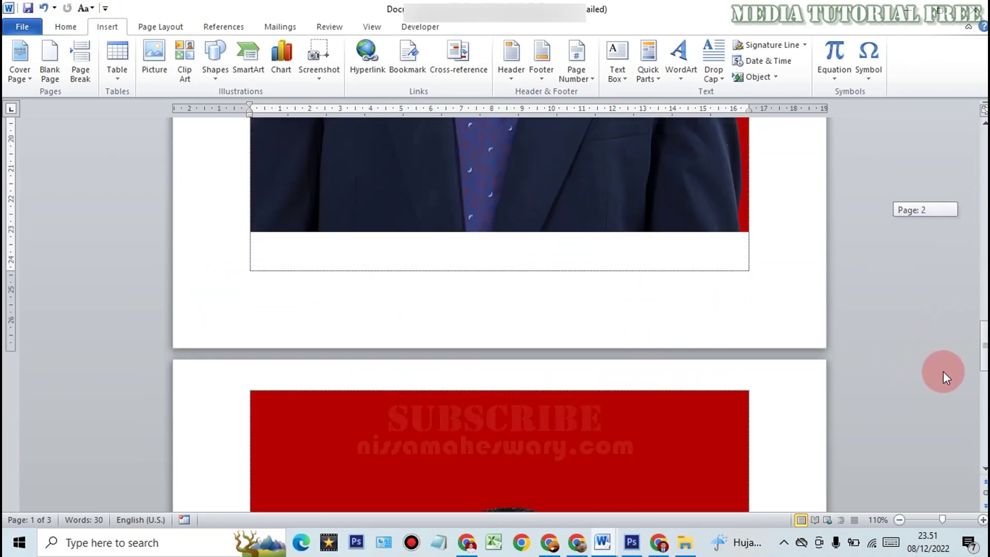
{"action": "left_click_drag", "start_coordinate": [887, 373], "coordinate": [924, 401]}
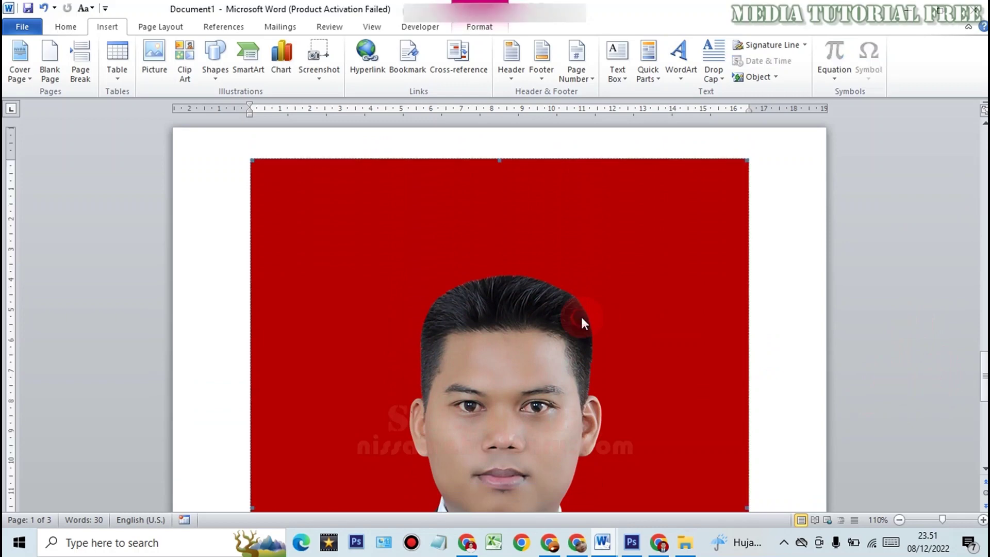
{"action": "scroll", "coordinate": [581, 317], "scroll_direction": "up", "scroll_amount": 3}
{"action": "left_click_drag", "start_coordinate": [984, 356], "coordinate": [982, 278]}
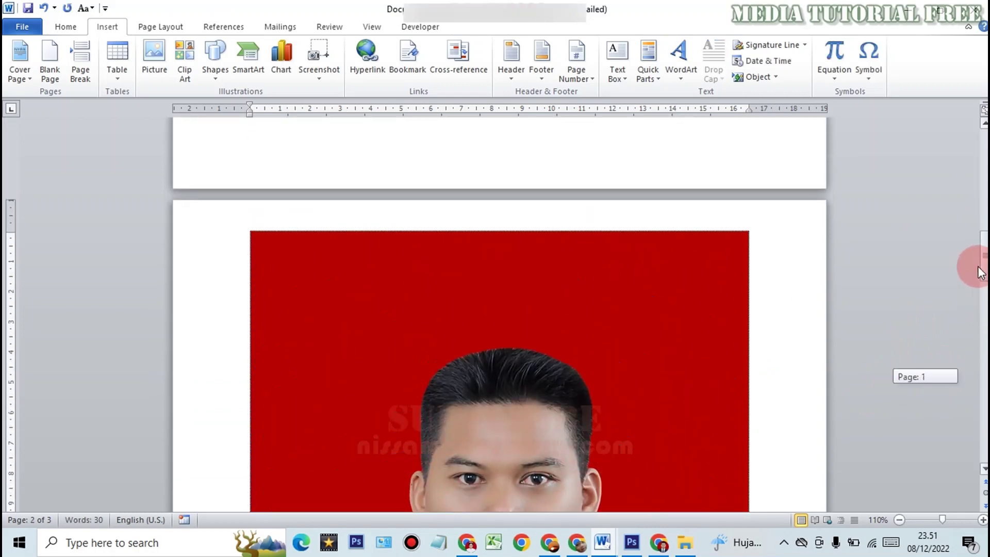
{"action": "left_click_drag", "start_coordinate": [982, 279], "coordinate": [906, 275]}
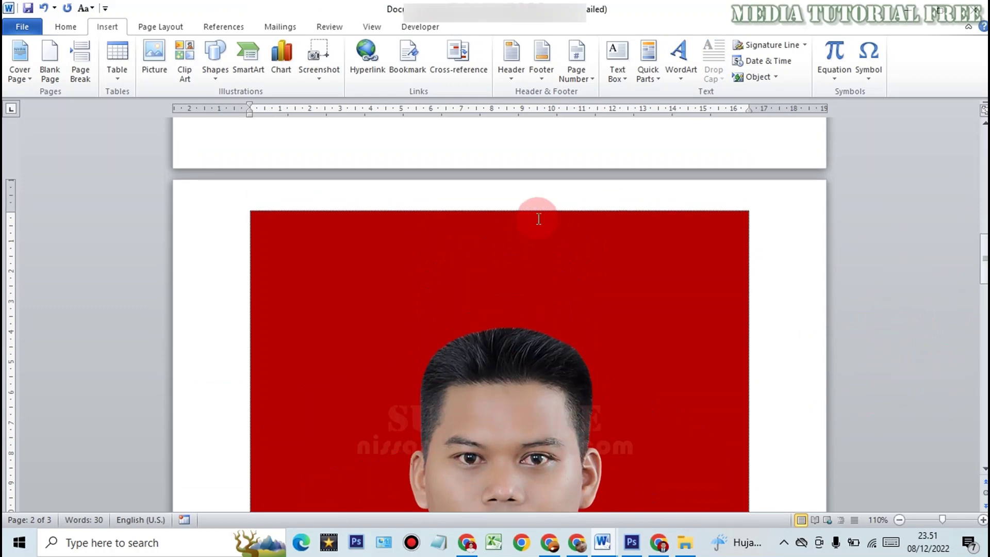
- Select the portrait and crop it down from its top edge
{"action": "left_click", "coordinate": [532, 233]}
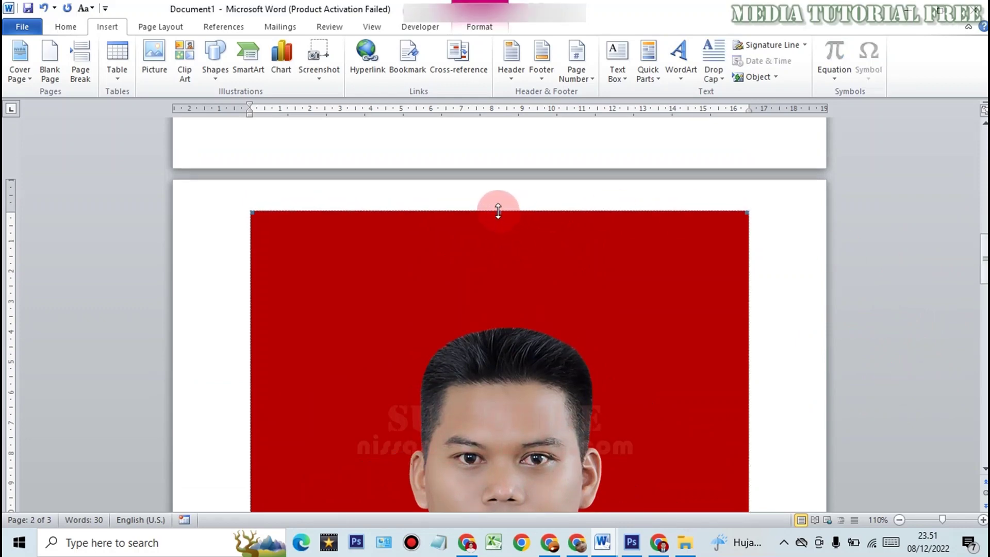
{"action": "left_click", "coordinate": [718, 450]}
{"action": "left_click_drag", "start_coordinate": [499, 209], "coordinate": [491, 325]}
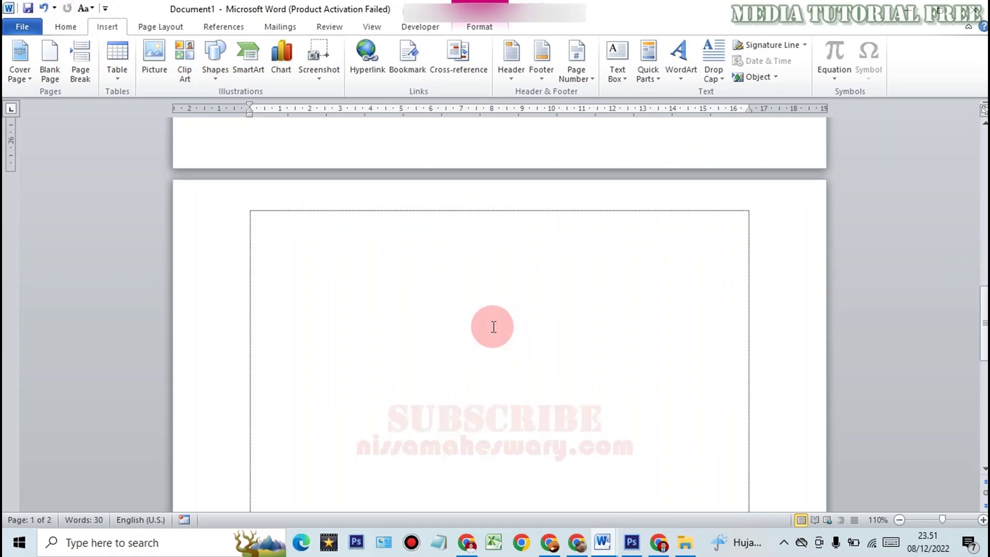
{"action": "mouse_move", "coordinate": [984, 258]}
{"action": "left_mouse_down"}
{"action": "mouse_move", "coordinate": [984, 180]}
{"action": "mouse_move", "coordinate": [983, 207]}
{"action": "left_mouse_up"}
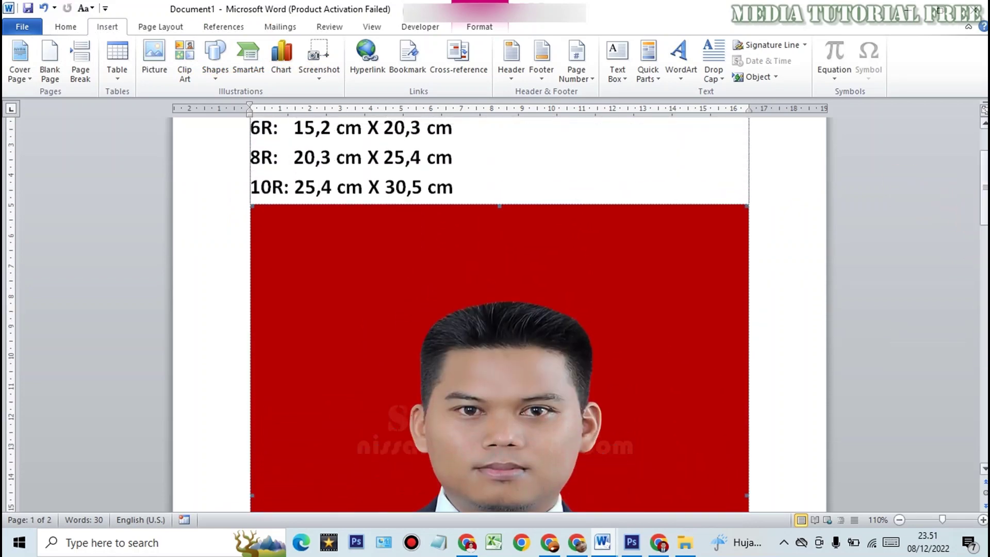
{"action": "left_click_drag", "start_coordinate": [984, 186], "coordinate": [984, 185]}
{"action": "scroll", "coordinate": [499, 310], "scroll_direction": "down", "scroll_amount": 10}
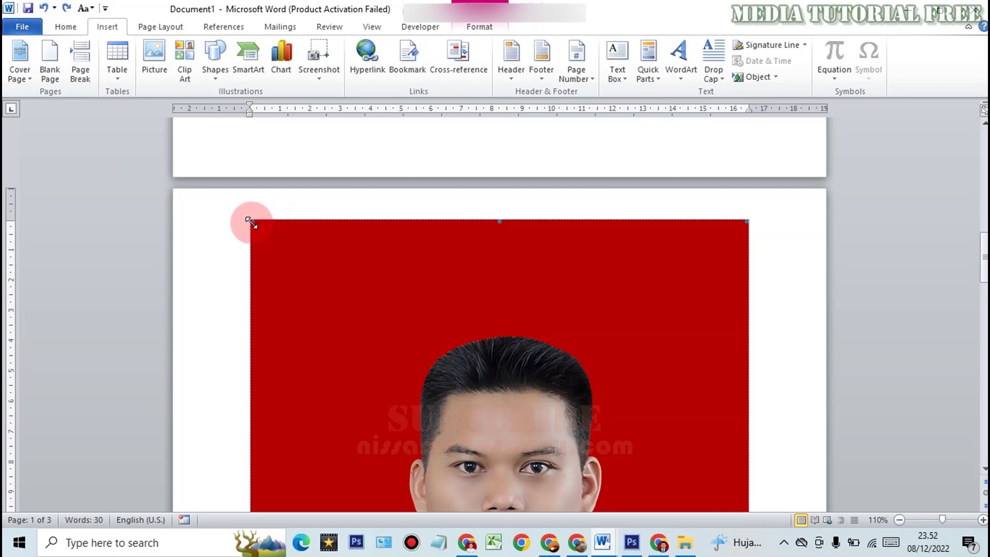
- Scale the portrait down from its corner so it fits on the first page
{"action": "mouse_move", "coordinate": [984, 258]}
{"action": "left_mouse_down"}
{"action": "mouse_move", "coordinate": [984, 330]}
{"action": "mouse_move", "coordinate": [880, 233]}
{"action": "left_mouse_up"}
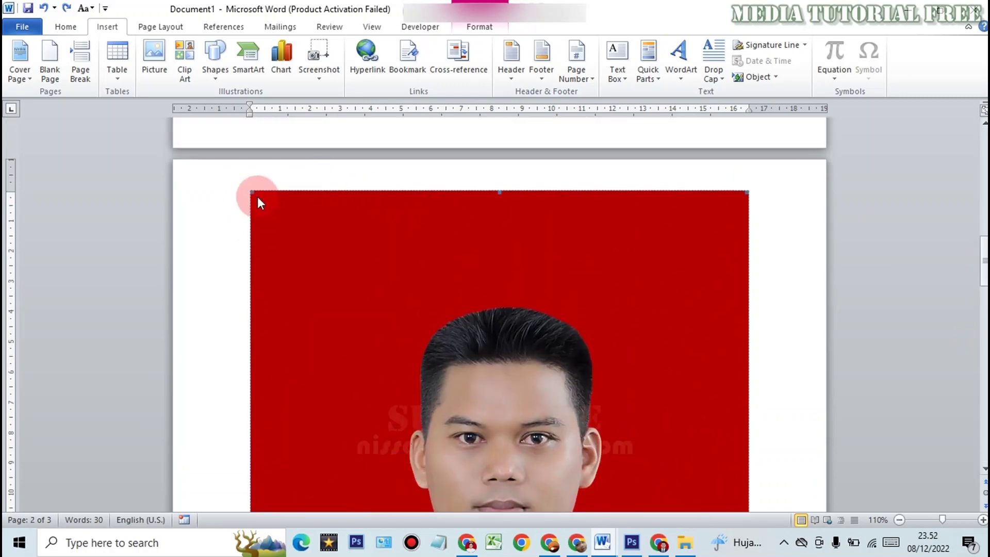
{"action": "left_click_drag", "start_coordinate": [258, 196], "coordinate": [339, 293]}
{"action": "mouse_move", "coordinate": [404, 385]}
{"action": "left_mouse_down"}
{"action": "mouse_move", "coordinate": [410, 402]}
{"action": "mouse_move", "coordinate": [456, 416]}
{"action": "mouse_move", "coordinate": [461, 430]}
{"action": "left_mouse_up"}
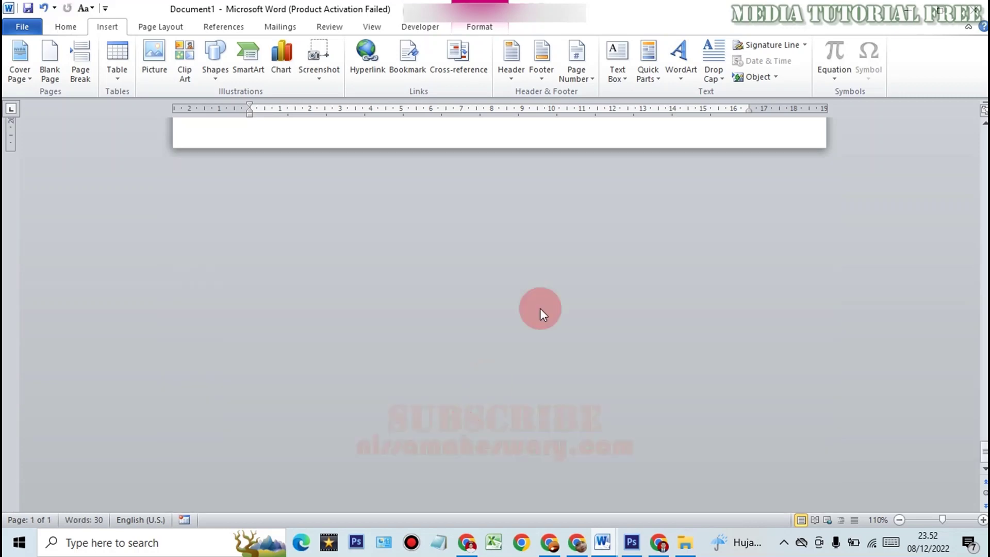
{"action": "left_click_drag", "start_coordinate": [975, 420], "coordinate": [975, 410]}
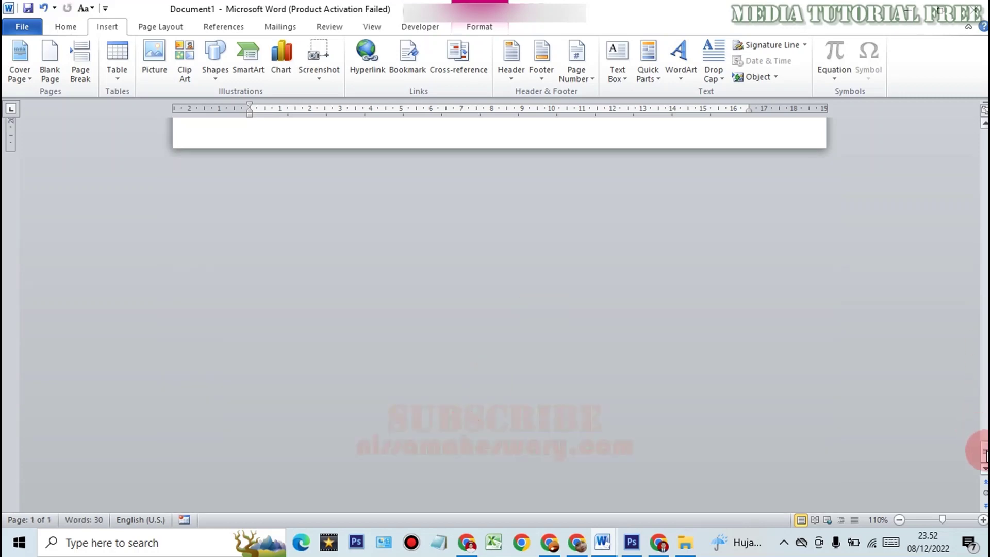
- Select the shrunken portrait and try moving it, leaving it in place
{"action": "scroll", "coordinate": [495, 310], "scroll_direction": "up", "scroll_amount": 3}
{"action": "scroll", "coordinate": [495, 310], "scroll_direction": "up", "scroll_amount": 5}
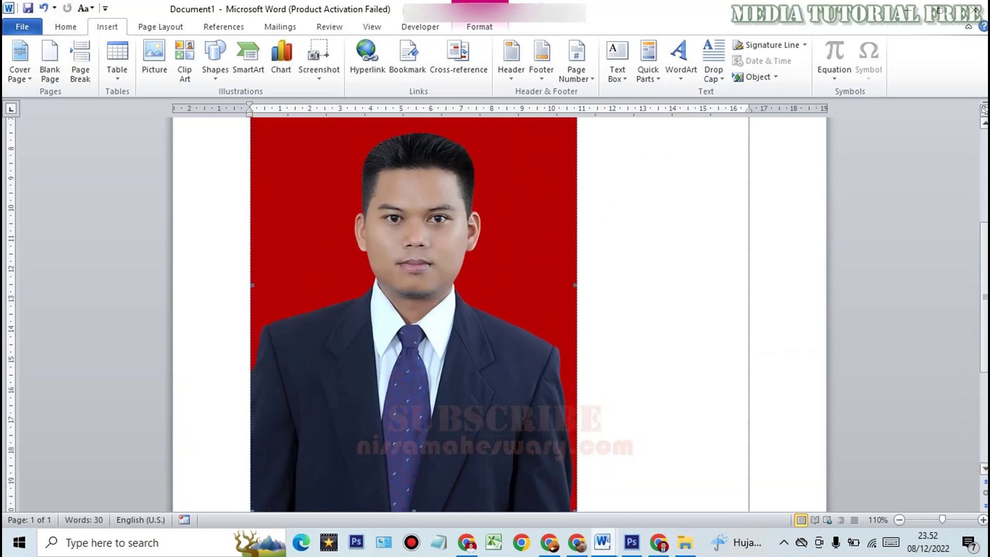
{"action": "scroll", "coordinate": [495, 309], "scroll_direction": "up", "scroll_amount": 1}
{"action": "scroll", "coordinate": [496, 309], "scroll_direction": "up", "scroll_amount": 2}
{"action": "scroll", "coordinate": [495, 310], "scroll_direction": "up", "scroll_amount": 2}
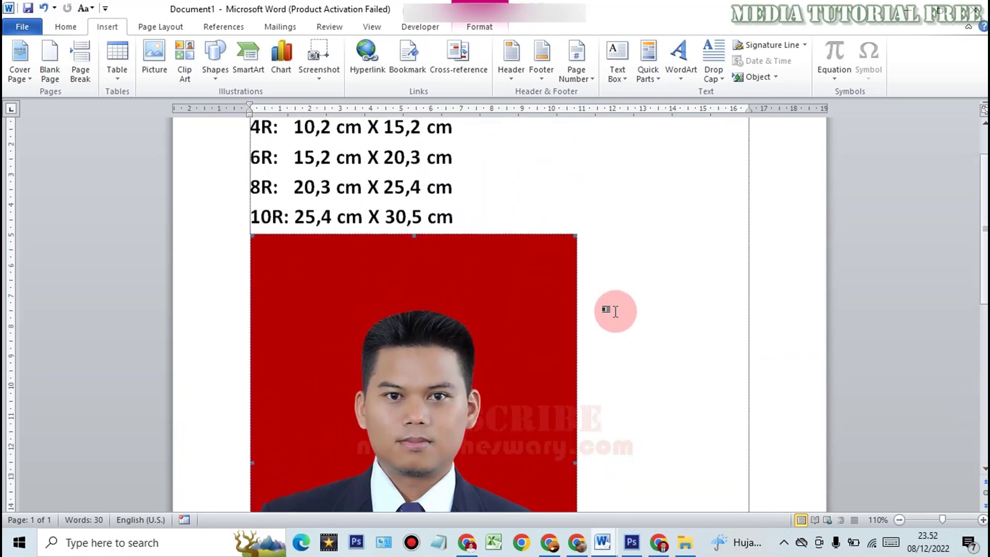
{"action": "left_click", "coordinate": [524, 312]}
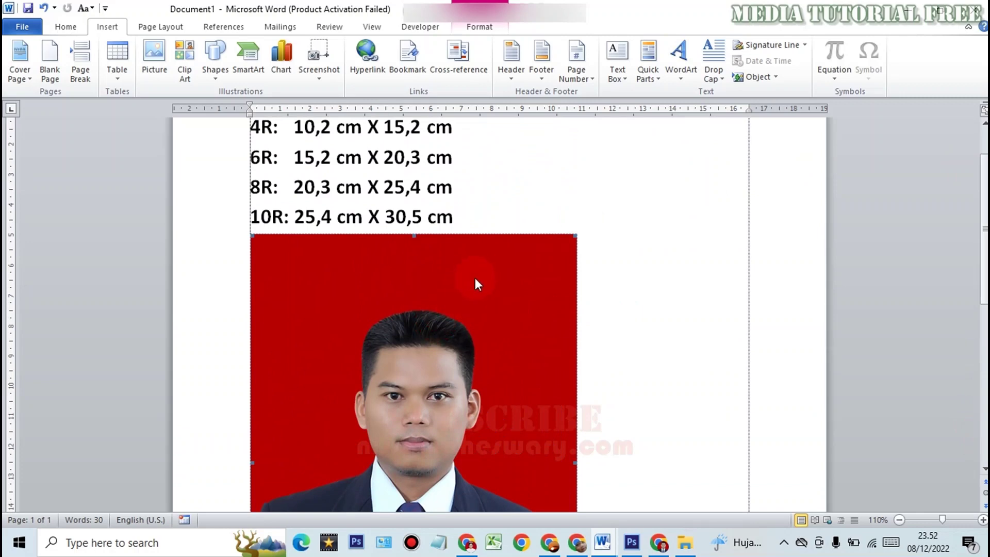
{"action": "left_click_drag", "start_coordinate": [475, 281], "coordinate": [475, 281]}
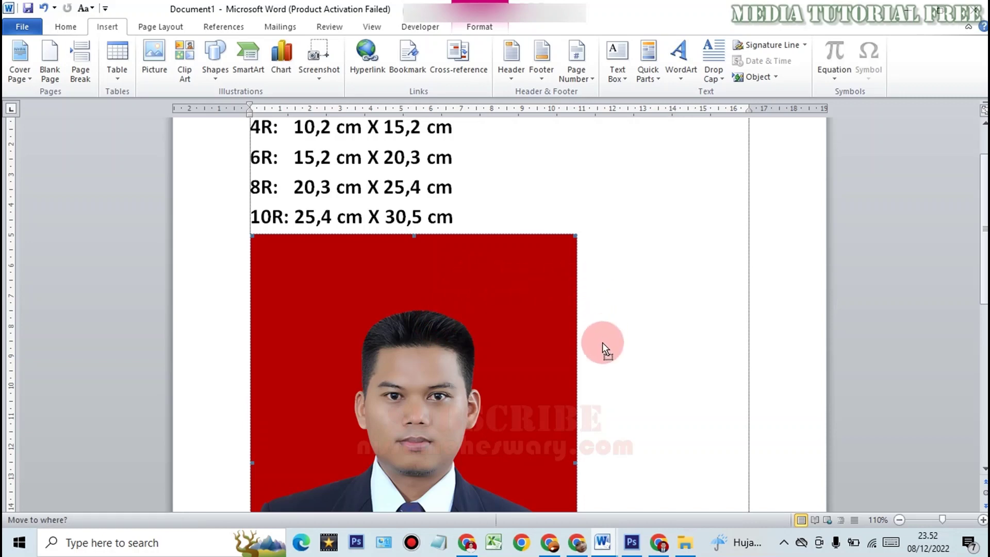
{"action": "left_click_drag", "start_coordinate": [603, 343], "coordinate": [604, 331]}
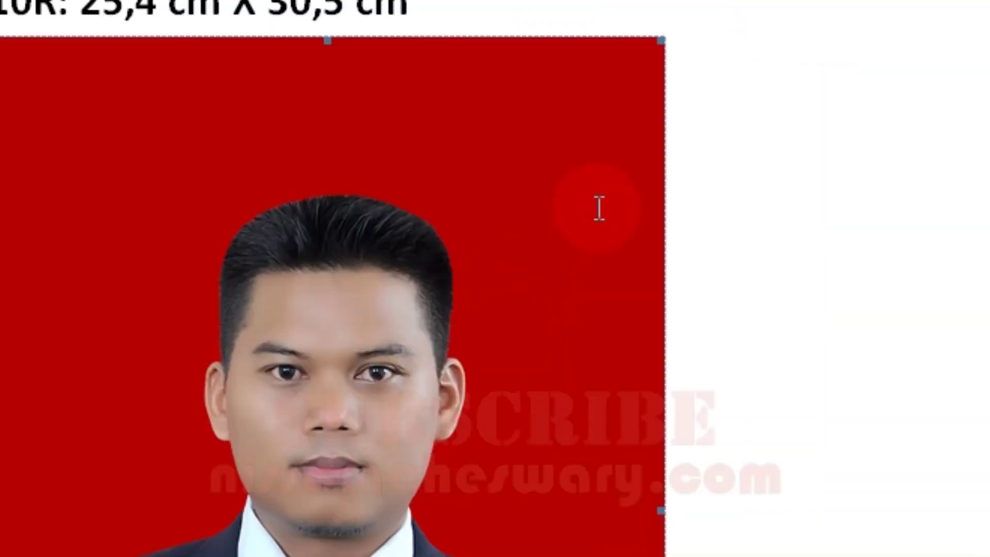
- Set the portrait's layout to In Front of Text in Format Picture, then drag it right and down
{"action": "right_click", "coordinate": [473, 161]}
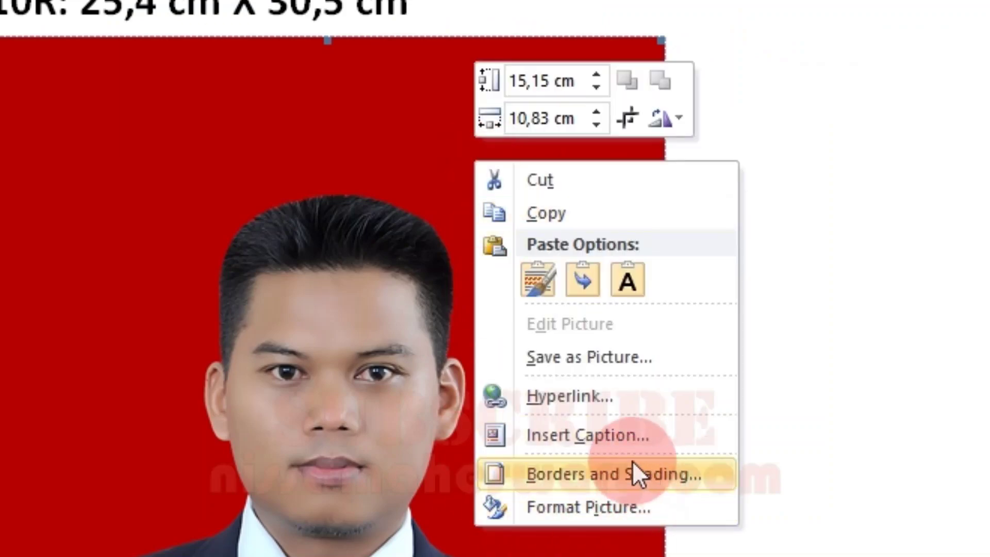
{"action": "left_click", "coordinate": [599, 508]}
{"action": "left_click", "coordinate": [523, 52]}
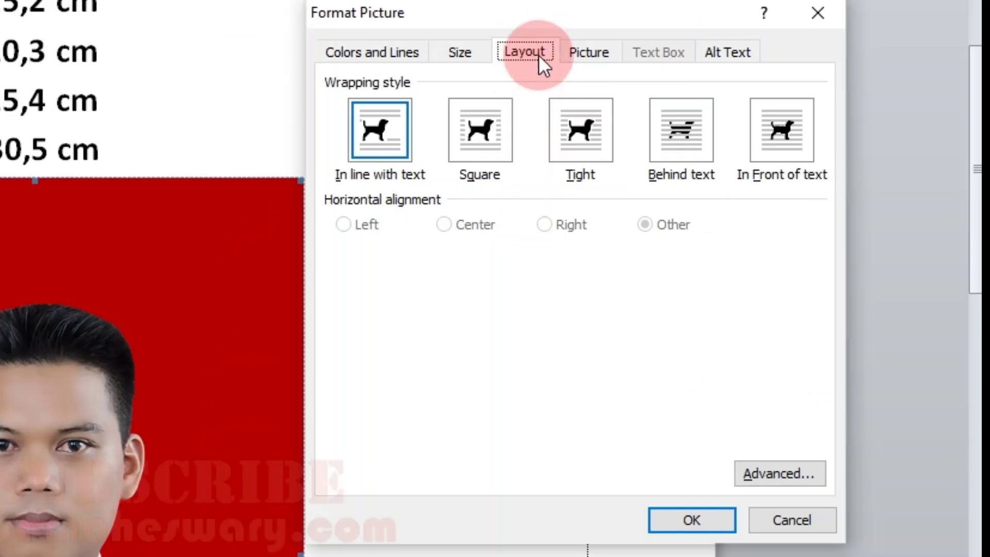
{"action": "left_click", "coordinate": [781, 152]}
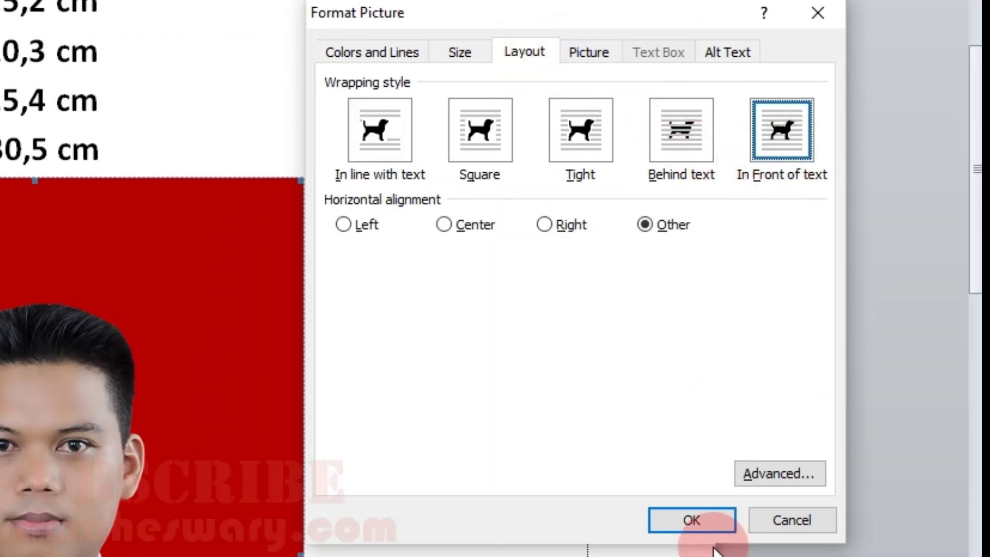
{"action": "left_click", "coordinate": [717, 518]}
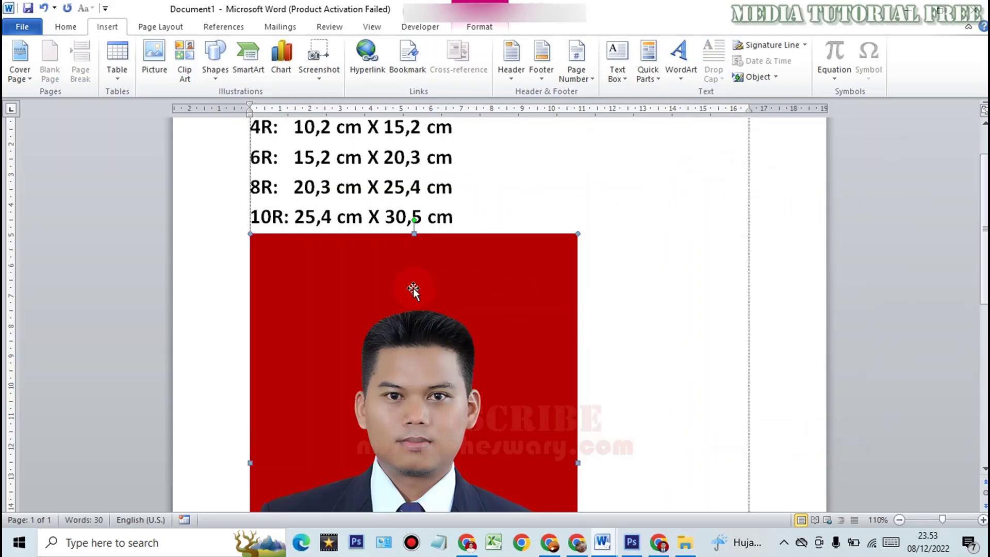
{"action": "mouse_move", "coordinate": [414, 290]}
{"action": "left_mouse_down"}
{"action": "mouse_move", "coordinate": [501, 308]}
{"action": "mouse_move", "coordinate": [493, 327]}
{"action": "left_mouse_up"}
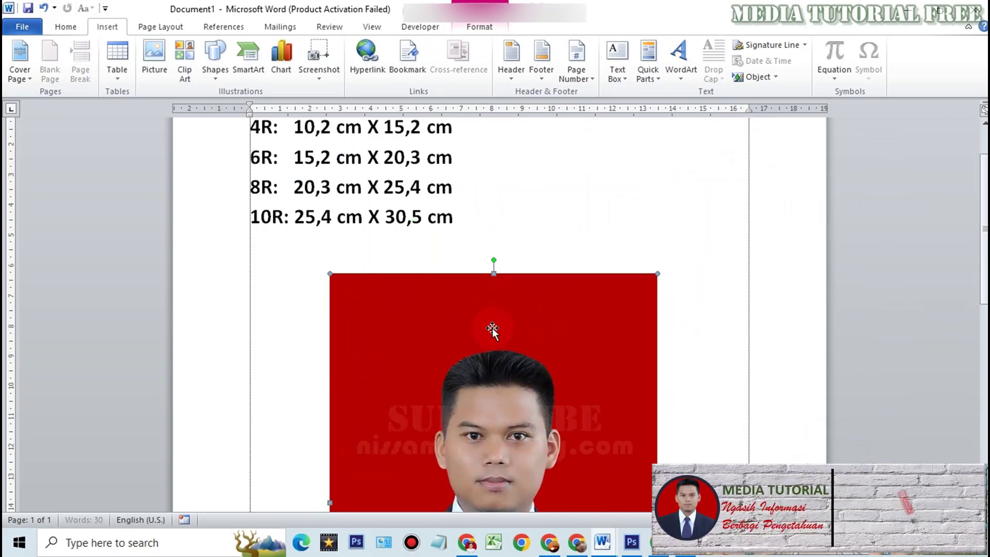
- Undo the trial move and check the picture's size values
{"action": "key", "text": "ctrl+z"}
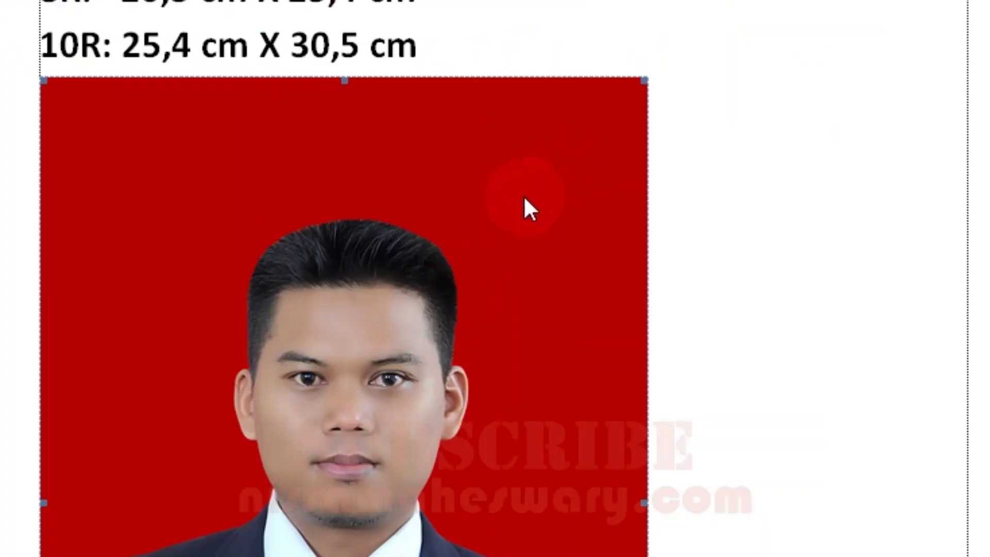
{"action": "right_click", "coordinate": [511, 287]}
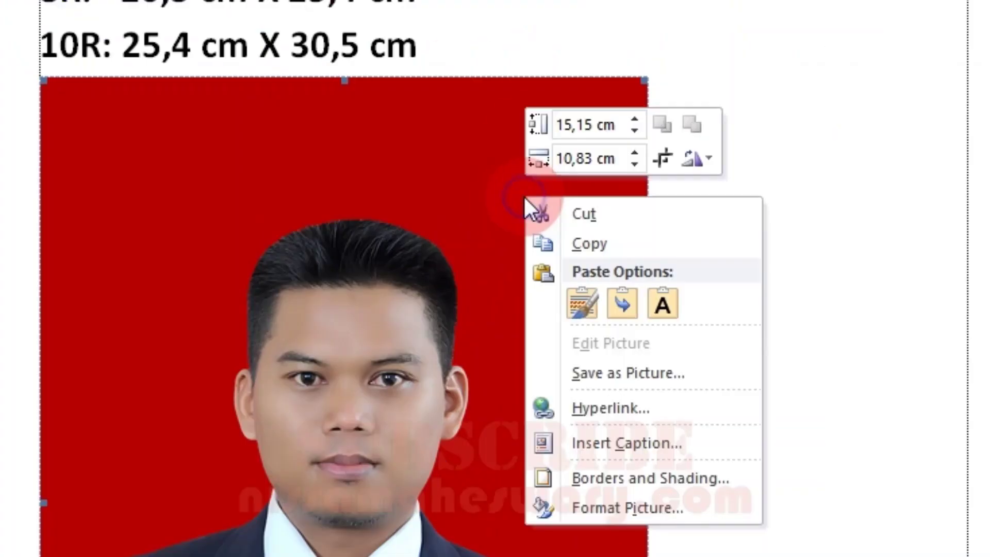
{"action": "left_click", "coordinate": [616, 506]}
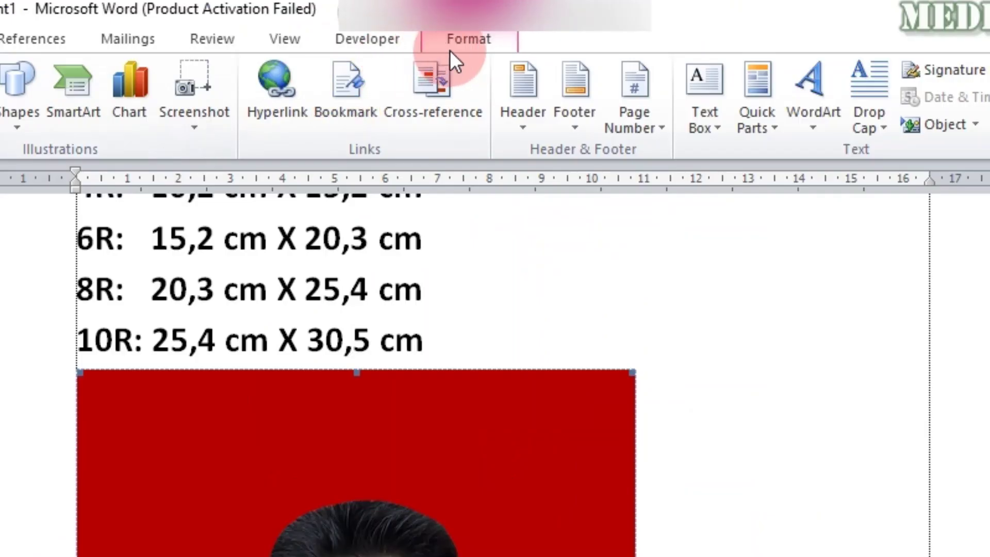
- Set Wrap Text to In Front of Text and move the portrait right beneath the size list
{"action": "left_click", "coordinate": [478, 28]}
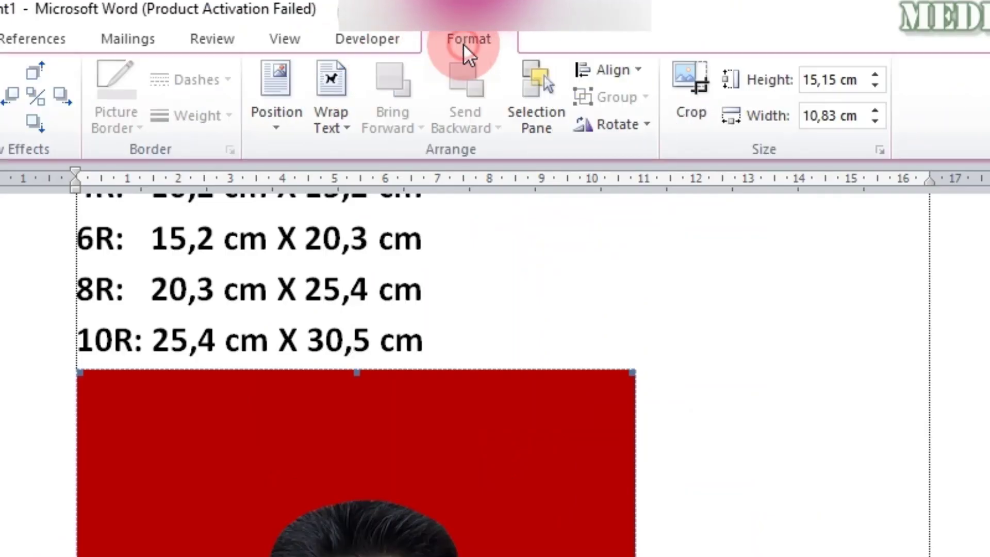
{"action": "left_click", "coordinate": [339, 129]}
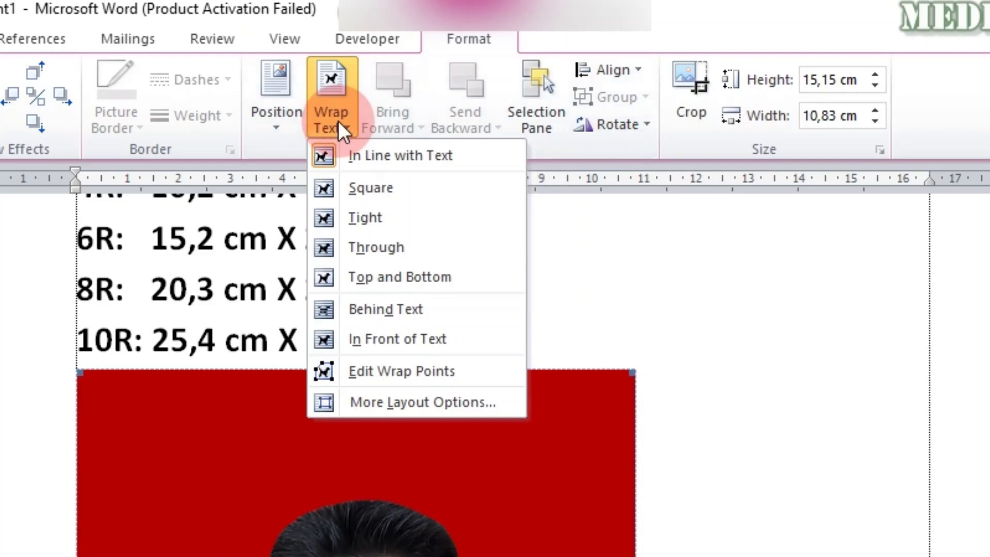
{"action": "left_click", "coordinate": [435, 339]}
{"action": "left_click_drag", "start_coordinate": [546, 293], "coordinate": [574, 318]}
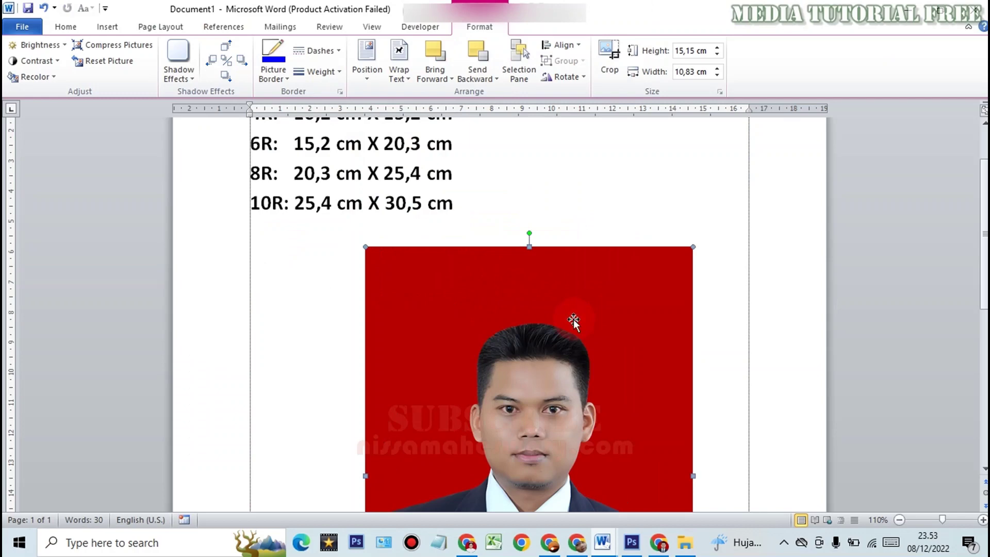
{"action": "scroll", "coordinate": [982, 233], "scroll_direction": "up", "scroll_amount": 1}
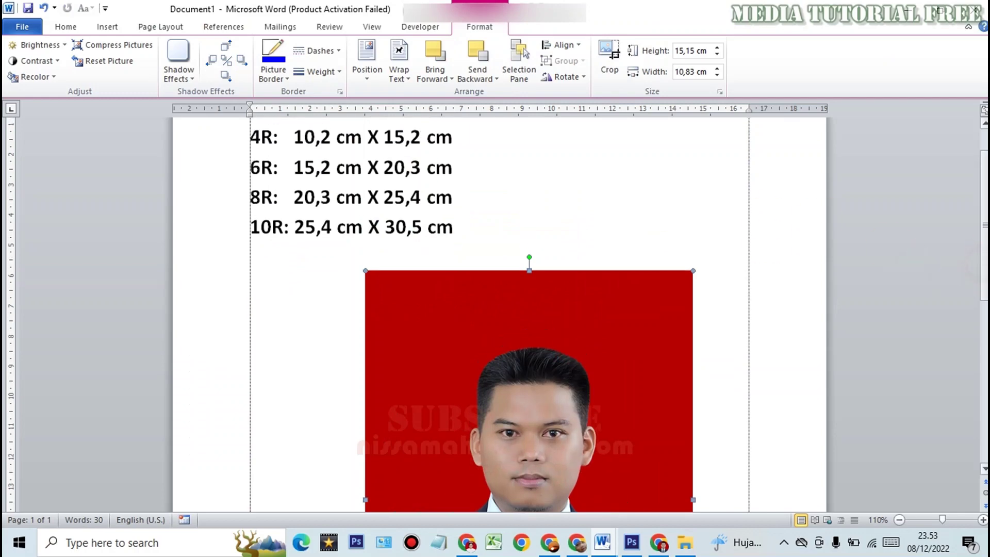
{"action": "scroll", "coordinate": [983, 236], "scroll_direction": "up", "scroll_amount": 3}
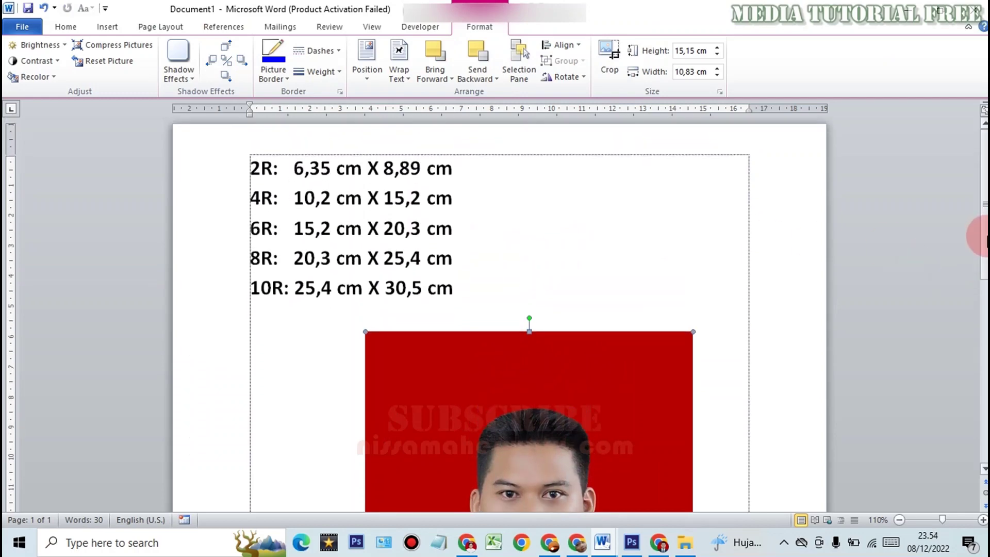
{"action": "scroll", "coordinate": [983, 236], "scroll_direction": "up", "scroll_amount": 1}
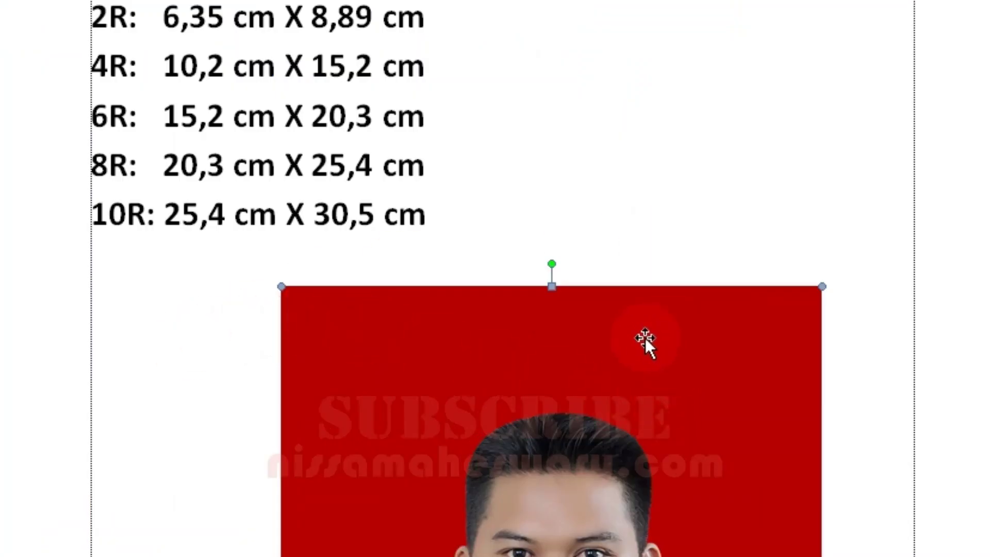
{"action": "right_click", "coordinate": [581, 338]}
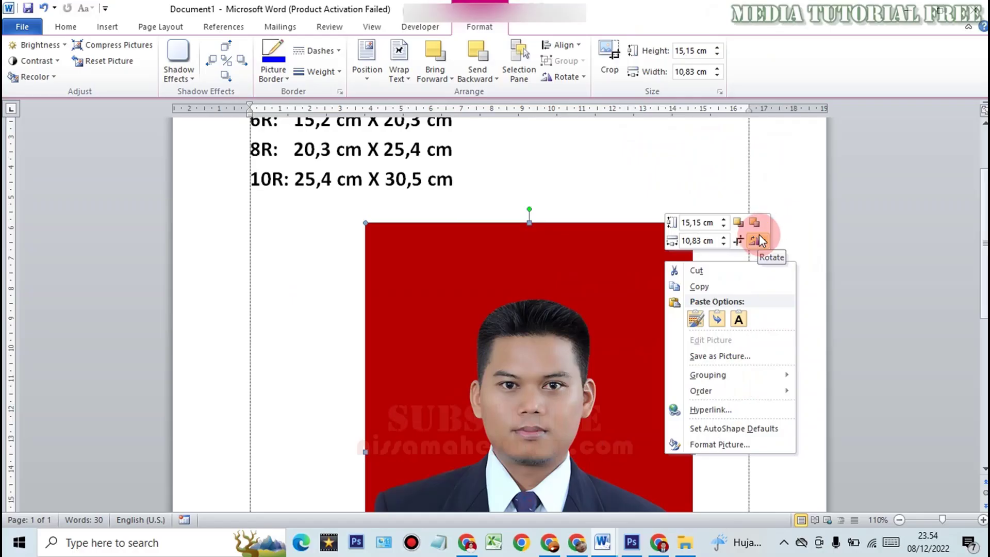
{"action": "key", "text": "Escape"}
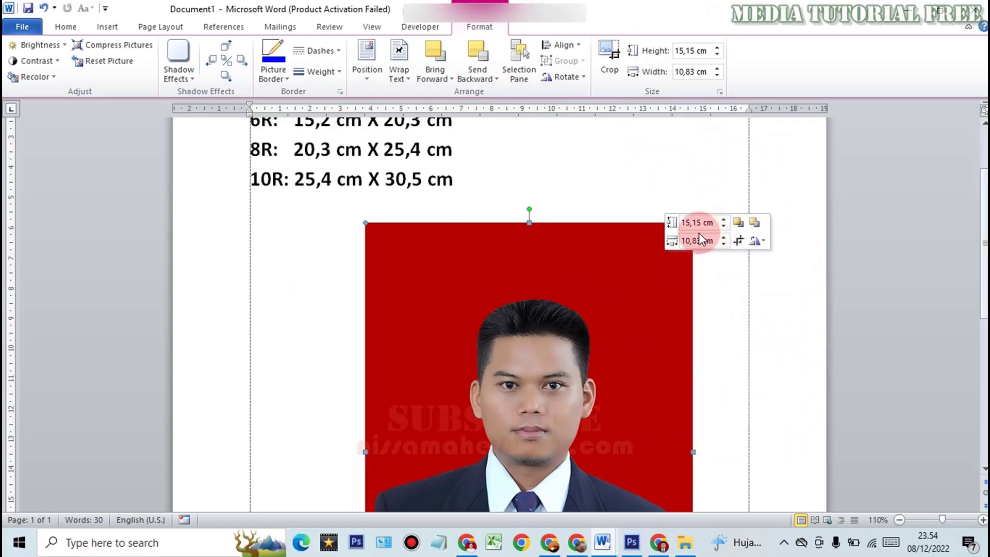
{"action": "left_click", "coordinate": [673, 211]}
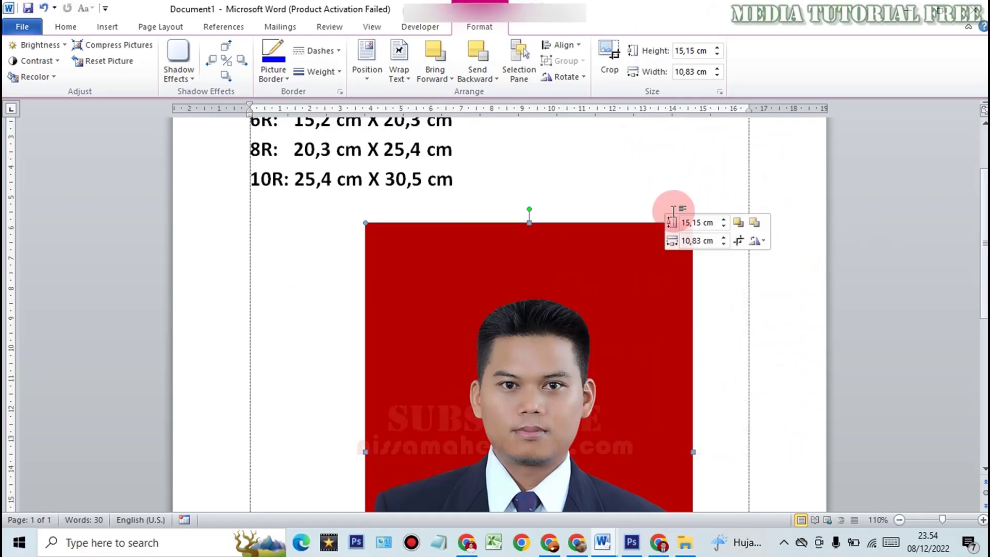
{"action": "left_click", "coordinate": [986, 239]}
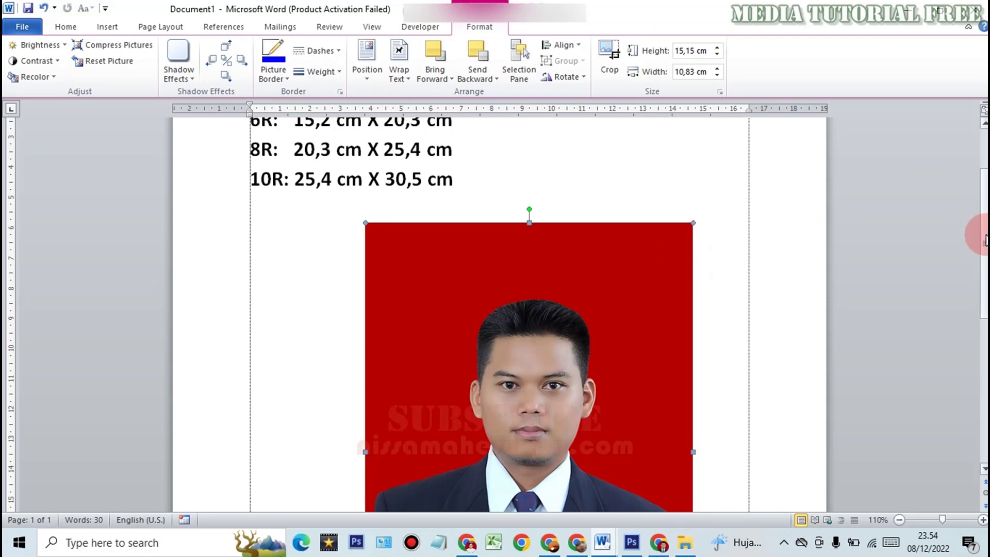
{"action": "left_click_drag", "start_coordinate": [984, 236], "coordinate": [984, 198]}
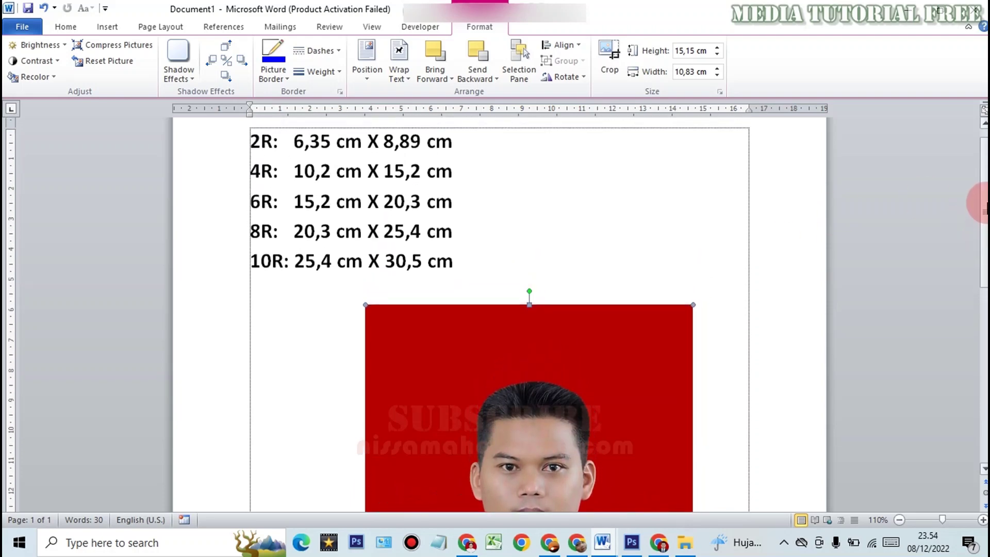
{"action": "right_click", "coordinate": [573, 364]}
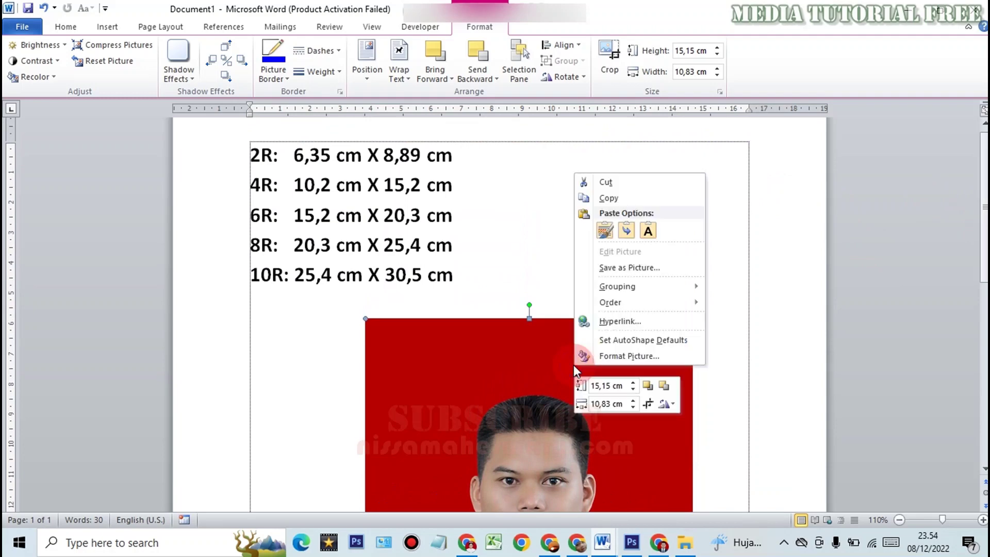
{"action": "left_click", "coordinate": [599, 386]}
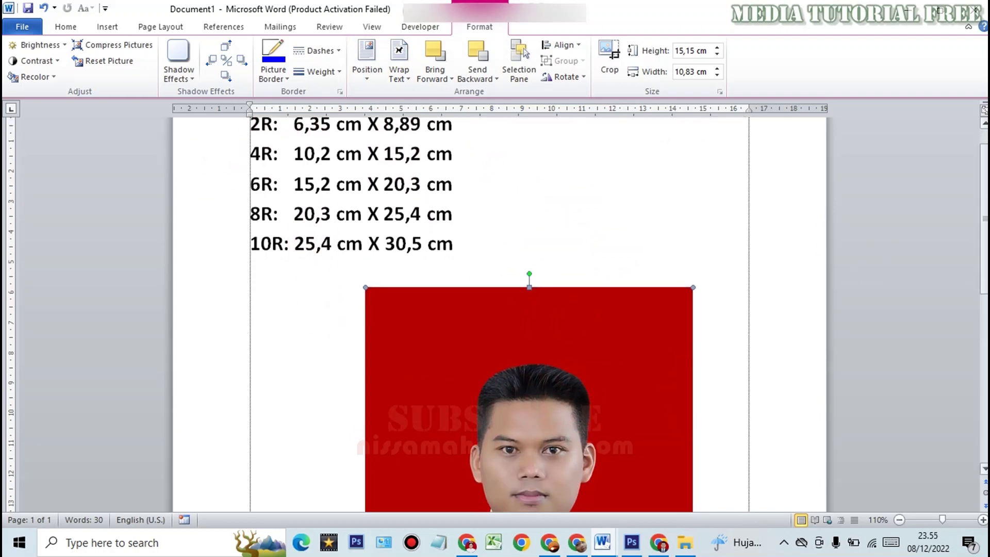
{"action": "scroll", "coordinate": [583, 415], "scroll_direction": "down", "scroll_amount": 1}
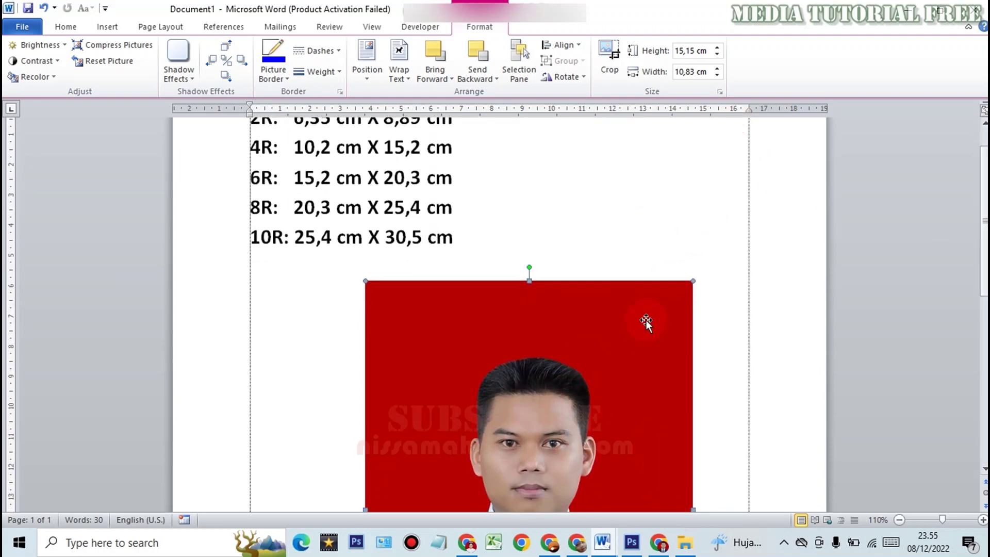
{"action": "left_click_drag", "start_coordinate": [984, 266], "coordinate": [983, 290]}
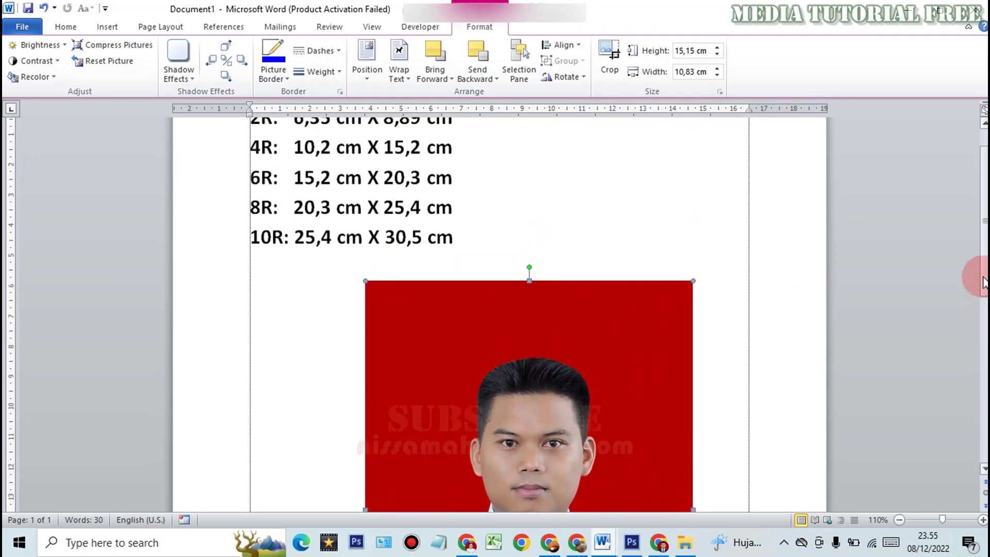
{"action": "left_click_drag", "start_coordinate": [983, 277], "coordinate": [983, 299]}
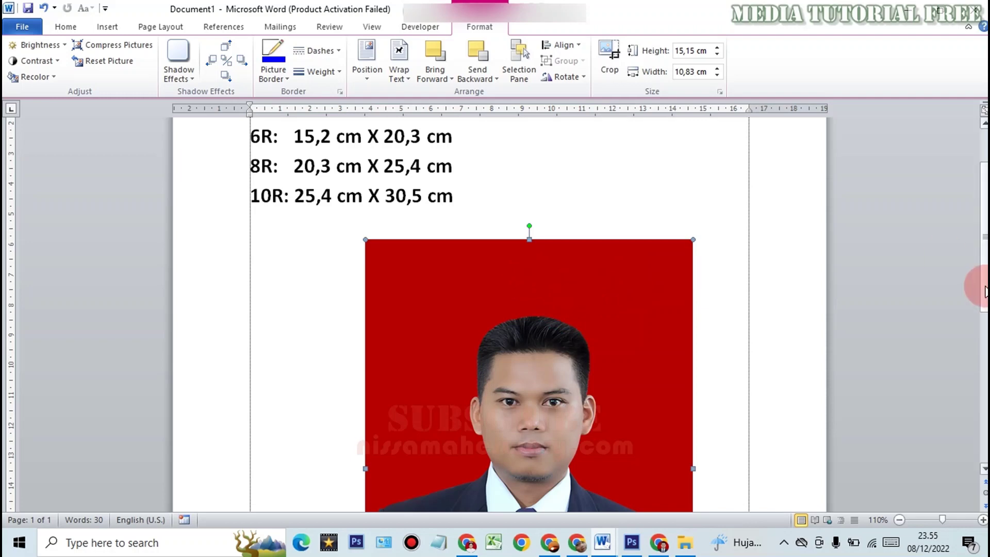
{"action": "left_click_drag", "start_coordinate": [985, 287], "coordinate": [985, 253]}
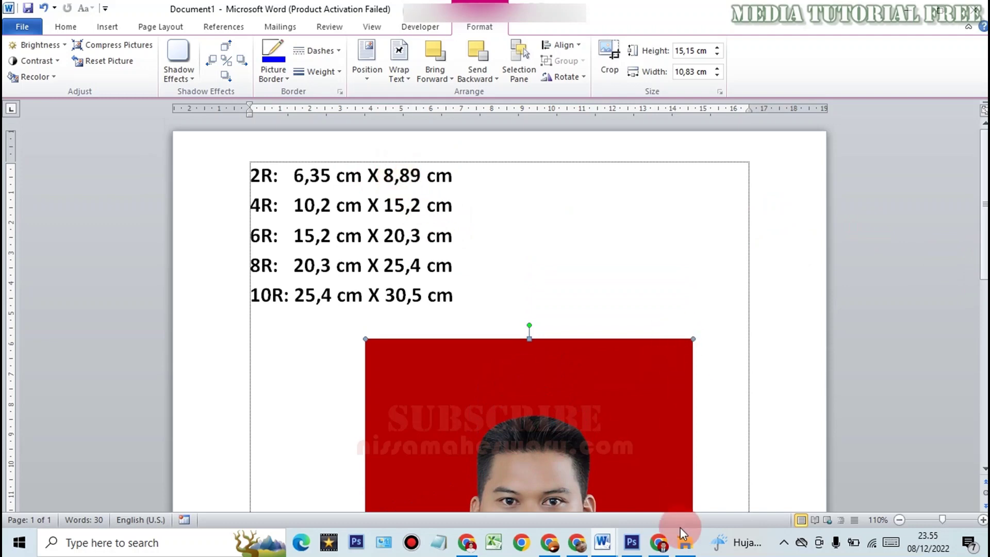
{"action": "scroll", "coordinate": [973, 283], "scroll_direction": "down", "scroll_amount": 3}
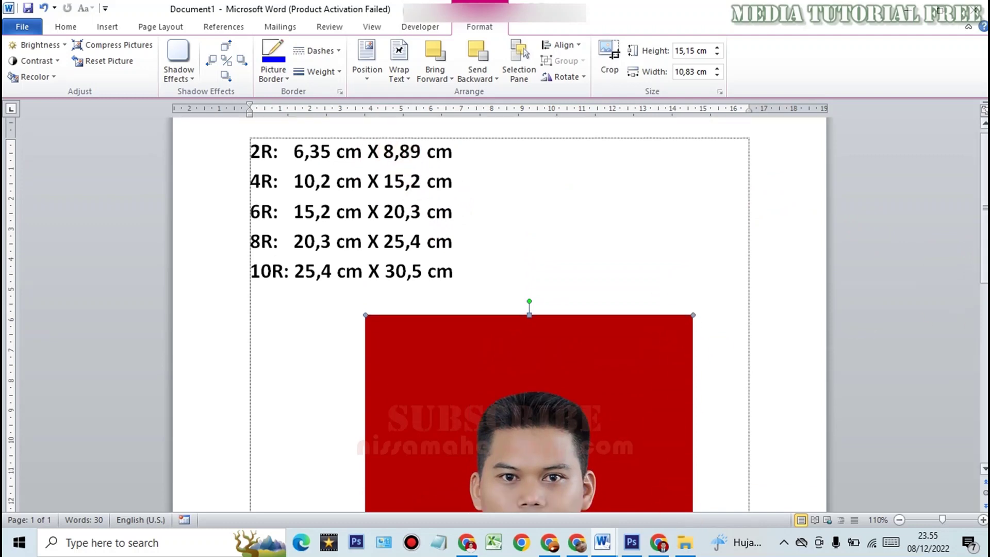
{"action": "scroll", "coordinate": [972, 283], "scroll_direction": "down", "scroll_amount": 1}
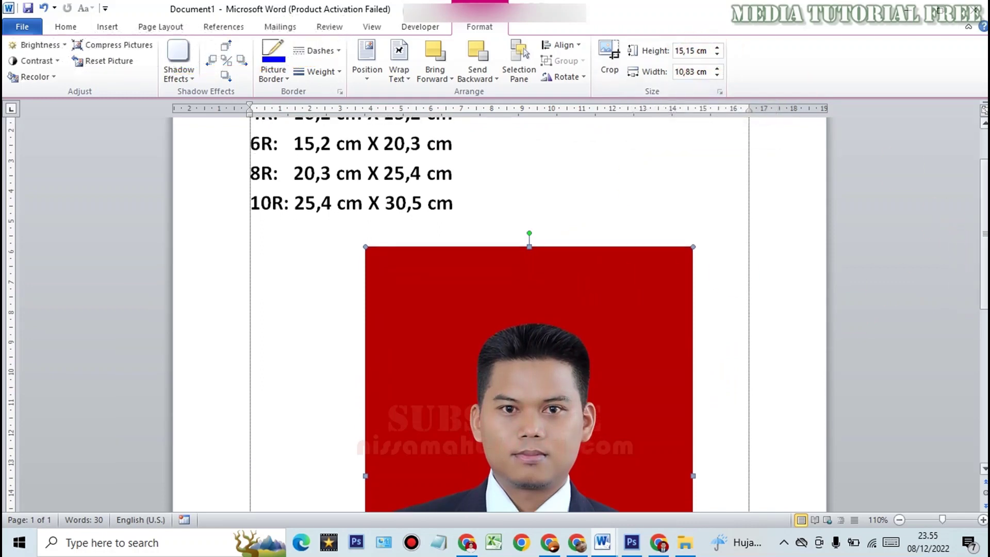
{"action": "scroll", "coordinate": [497, 315], "scroll_direction": "up", "scroll_amount": 3}
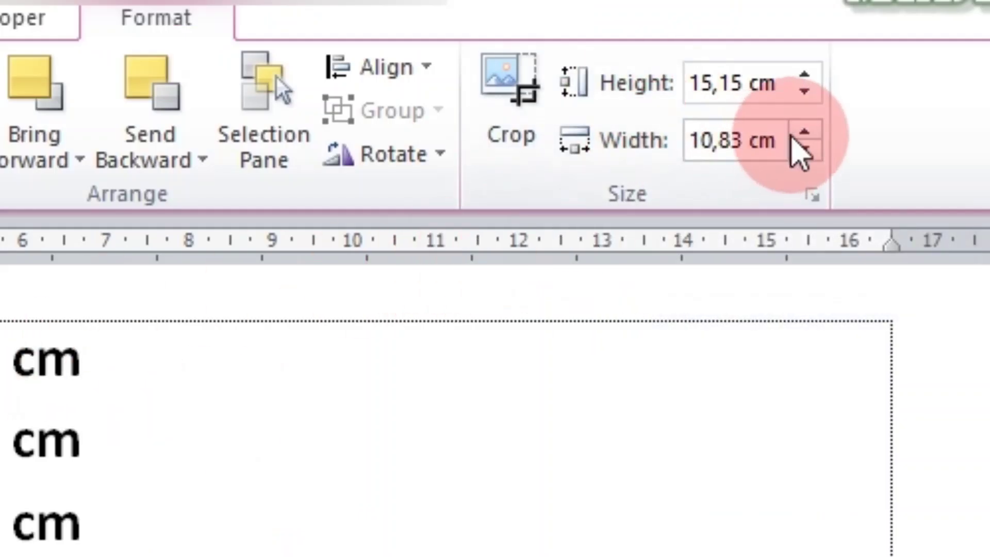
- Enter 8,89 in the height box, then set the width to 6,35 cm, giving 8,88 cm height
{"action": "left_click", "coordinate": [743, 78]}
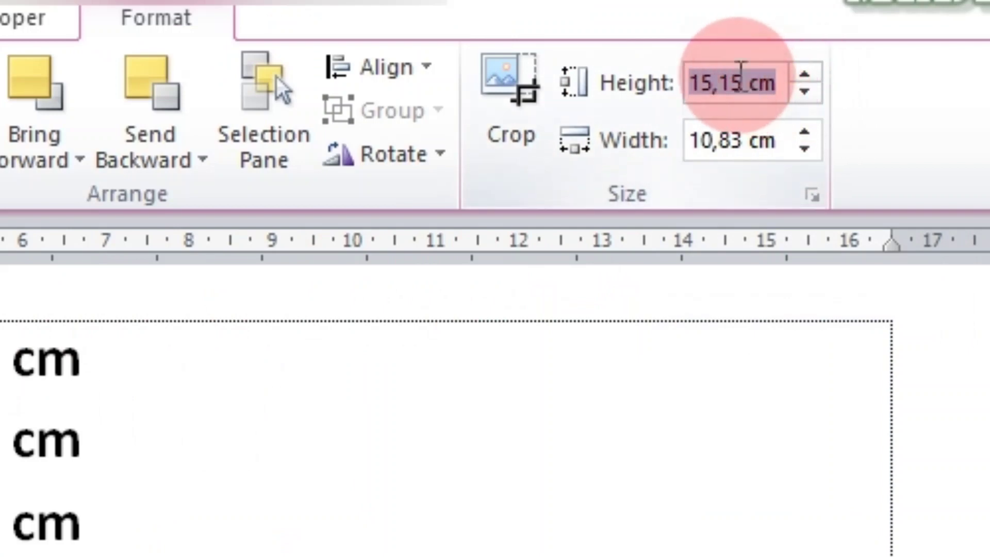
{"action": "type", "text": "8,"}
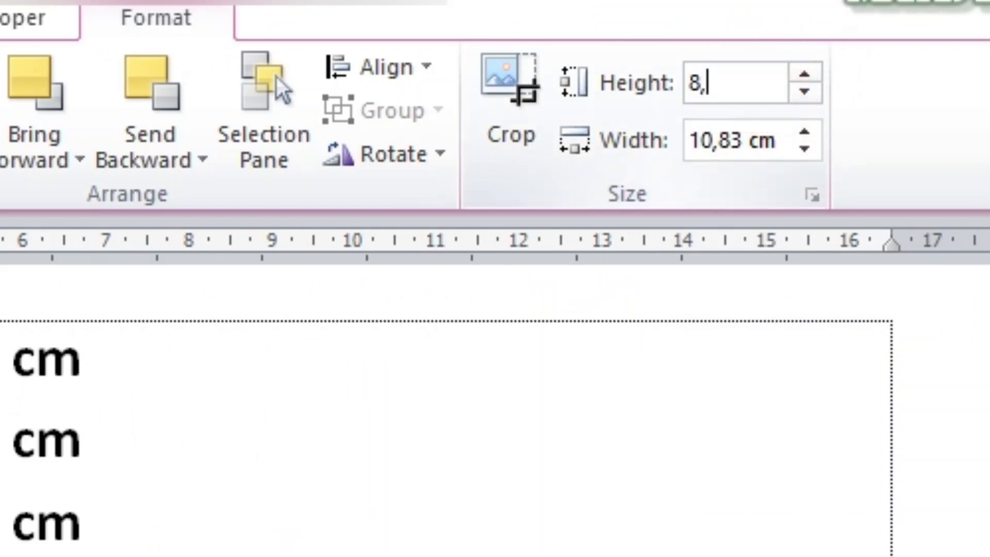
{"action": "type", "text": "89"}
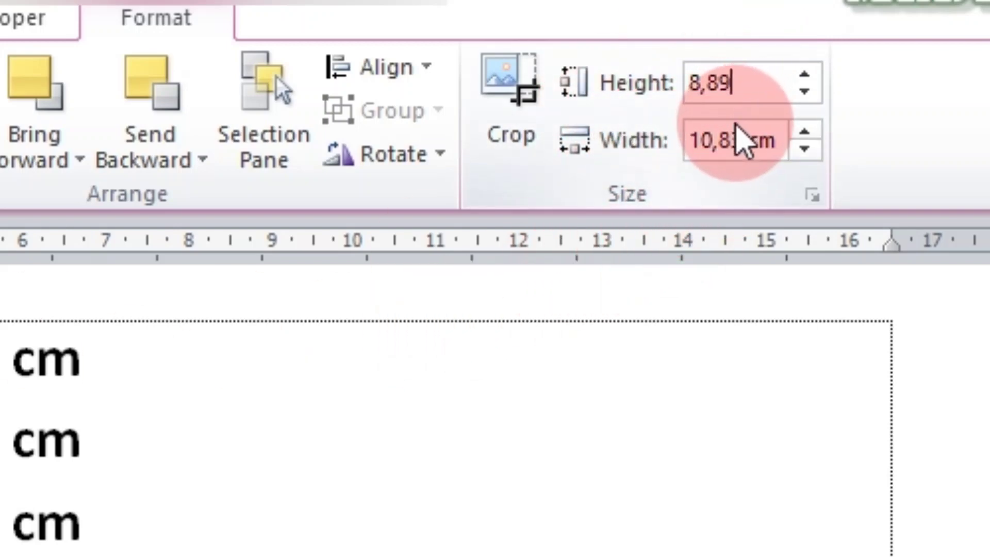
{"action": "left_click", "coordinate": [740, 138]}
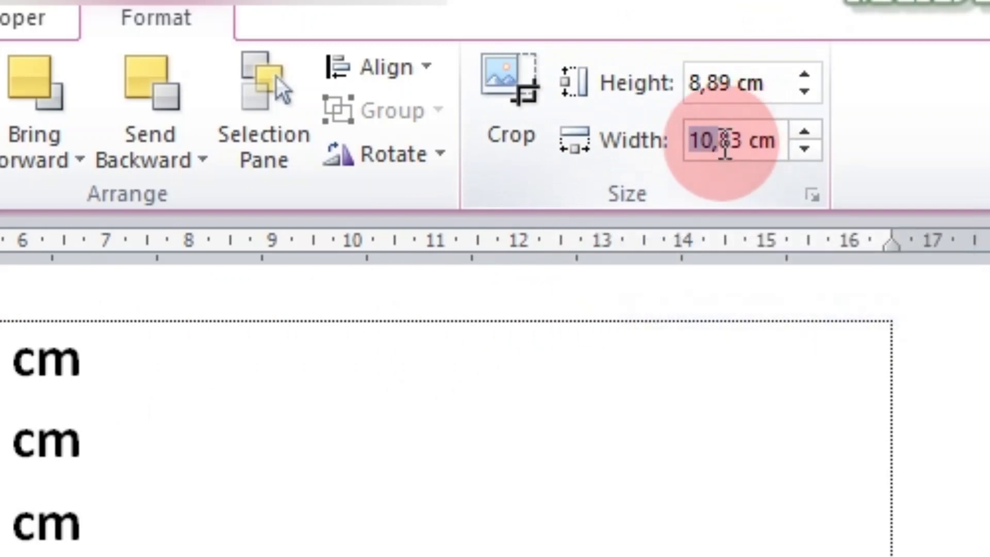
{"action": "type", "text": "6"}
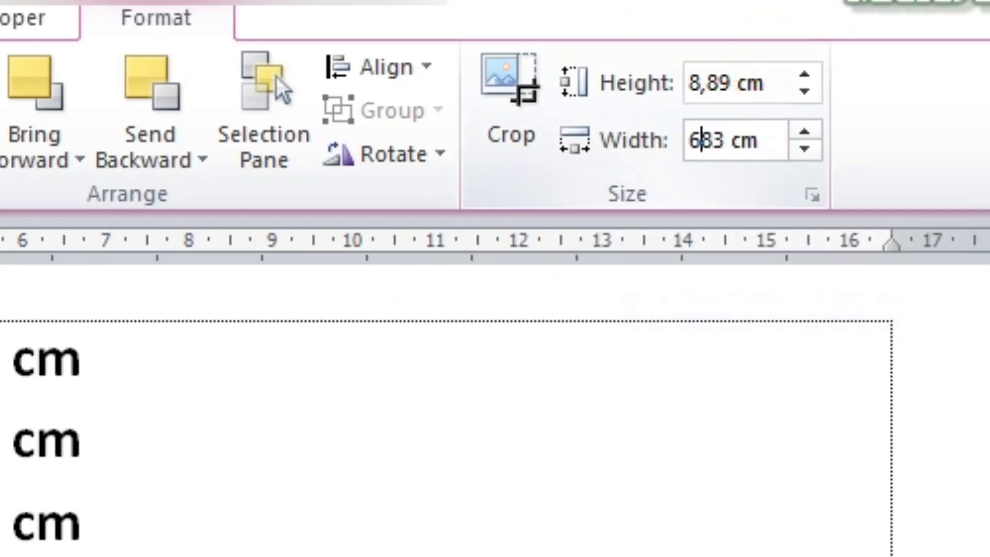
{"action": "type", "text": ","}
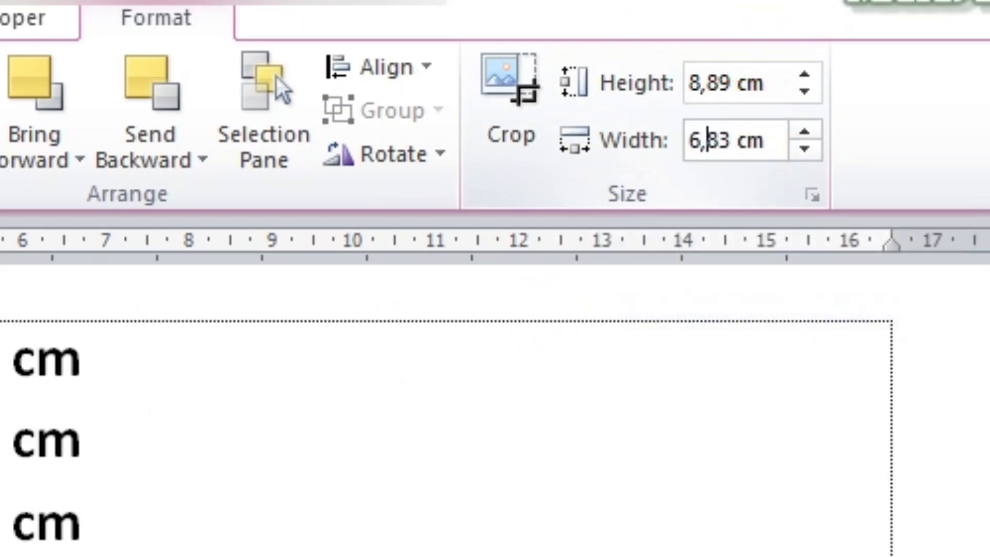
{"action": "type", "text": "3"}
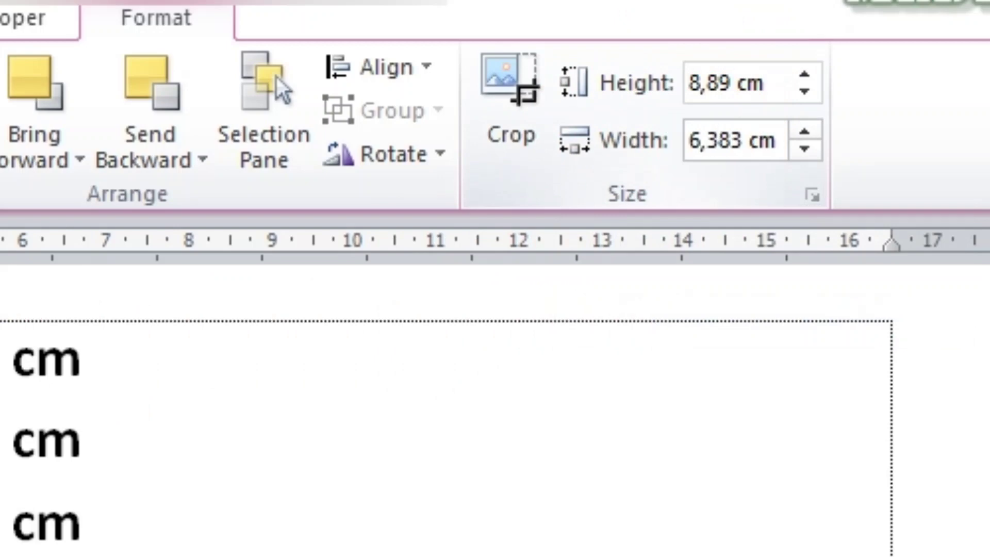
{"action": "type", "text": "5"}
{"action": "key", "text": "Delete"}
{"action": "key", "text": "Delete"}
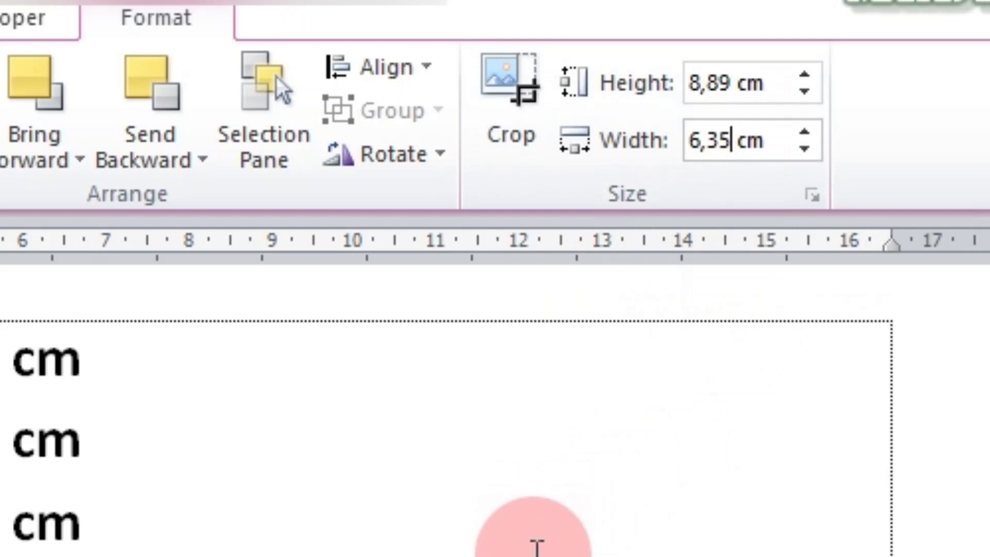
{"action": "key", "text": "Return"}
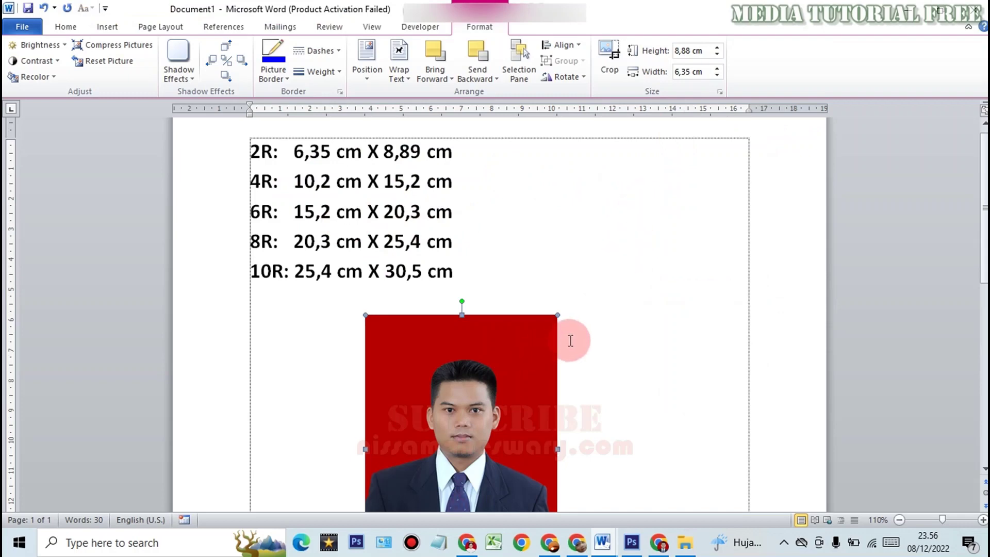
- Nudge the portrait right and change its height to 8,89 cm, making the width 6,36 cm
{"action": "left_click_drag", "start_coordinate": [519, 359], "coordinate": [572, 355]}
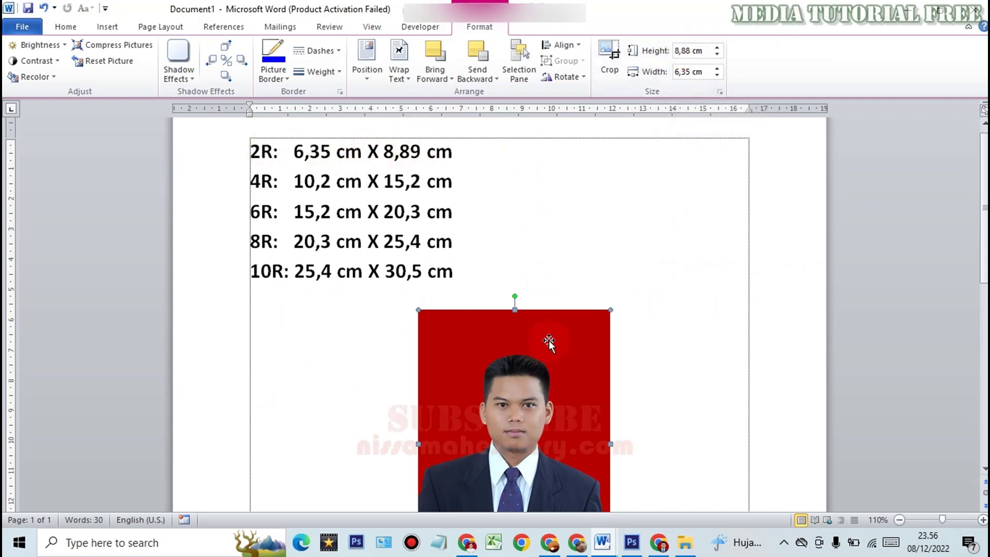
{"action": "left_click_drag", "start_coordinate": [555, 360], "coordinate": [568, 361]}
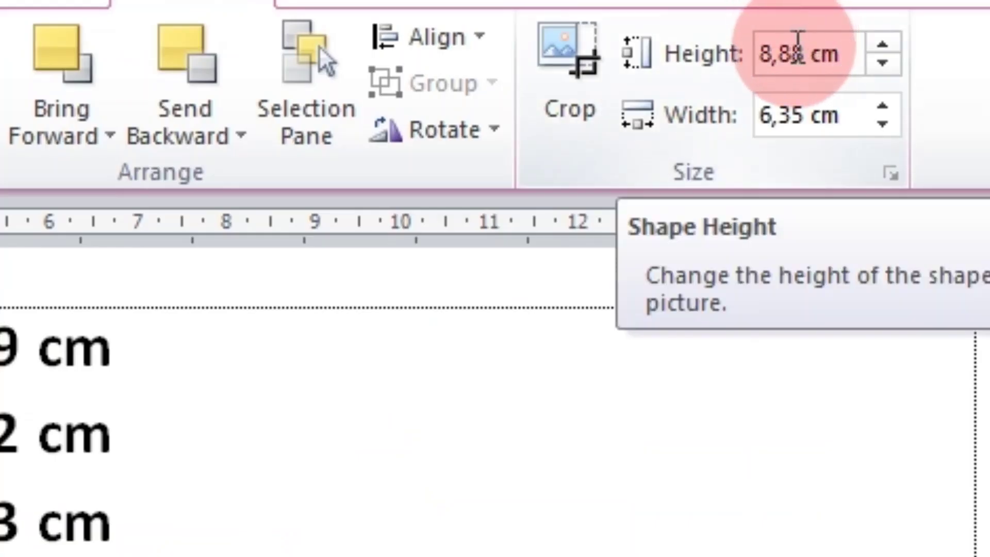
{"action": "left_click", "coordinate": [799, 52]}
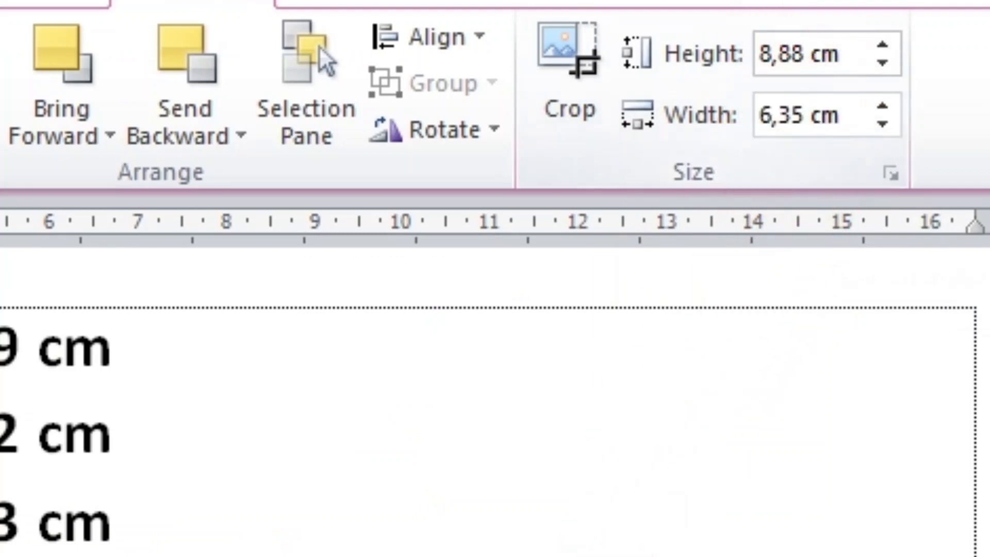
{"action": "key", "text": "Delete"}
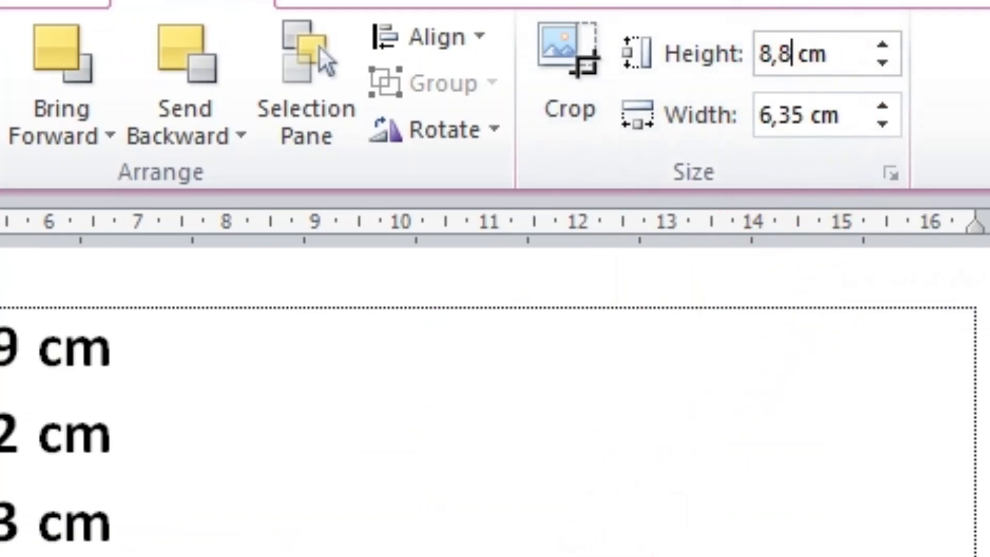
{"action": "type", "text": "9"}
{"action": "key", "text": "Return"}
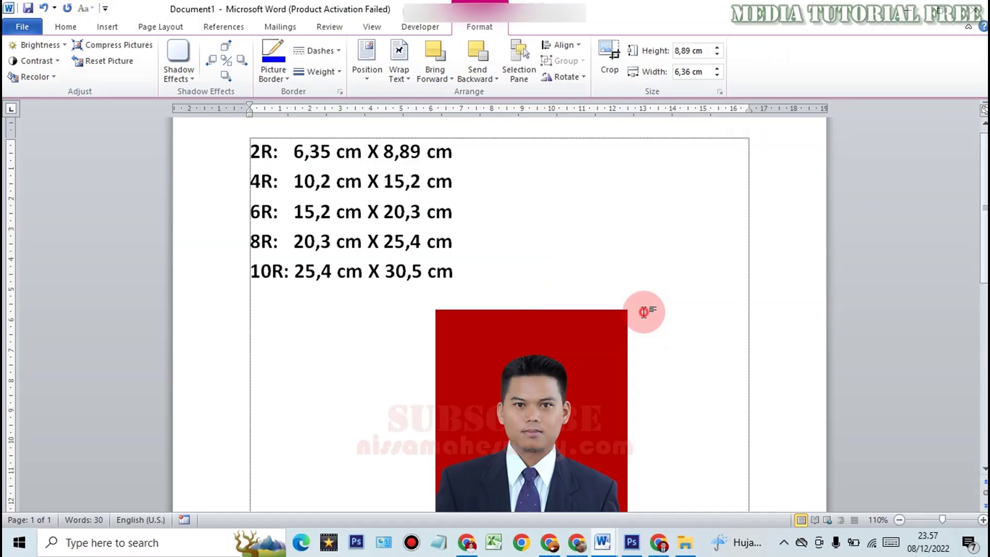
{"action": "left_click", "coordinate": [645, 312]}
{"action": "left_click", "coordinate": [580, 365]}
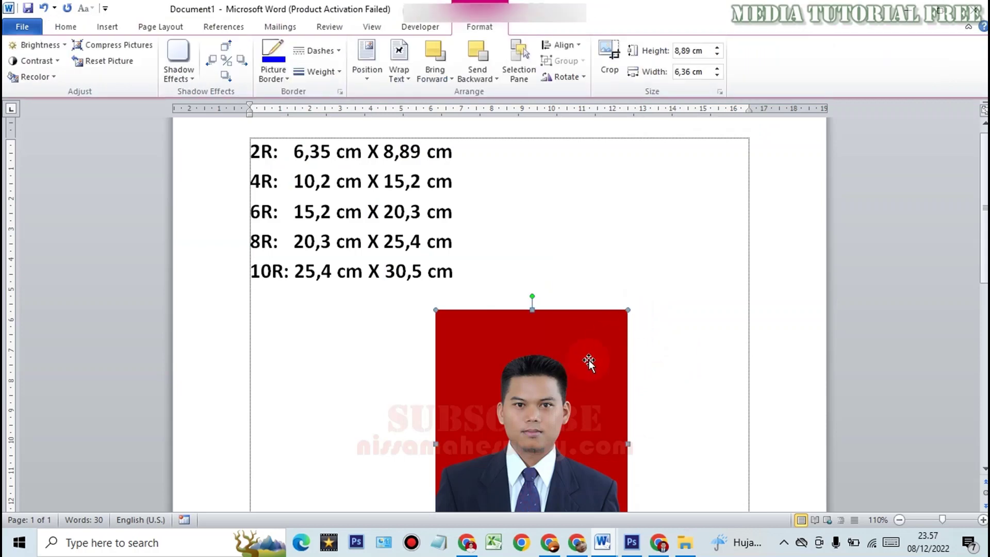
- In Format Picture's Size tab, uncheck Lock aspect ratio and set the width to 6,35 cm
{"action": "right_click", "coordinate": [589, 361]}
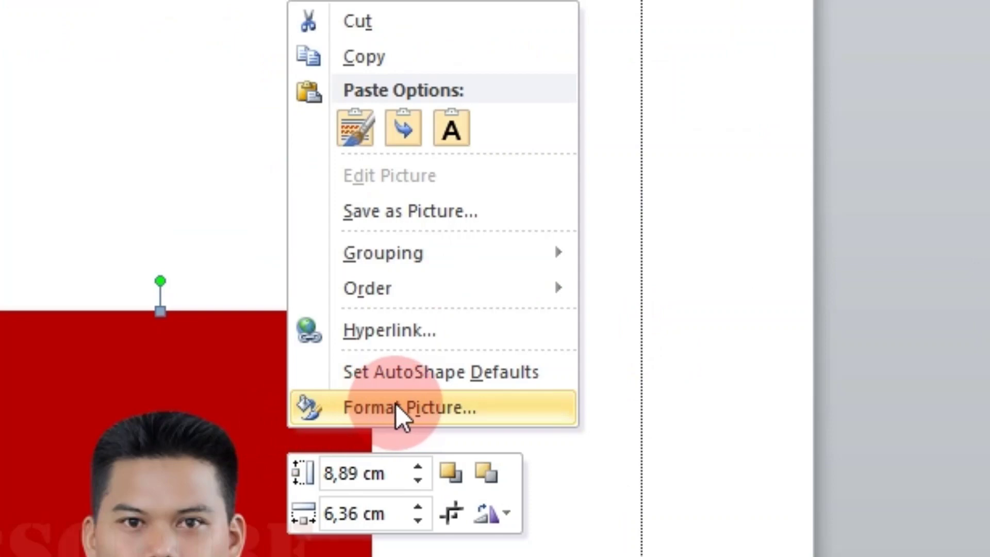
{"action": "left_click", "coordinate": [398, 410]}
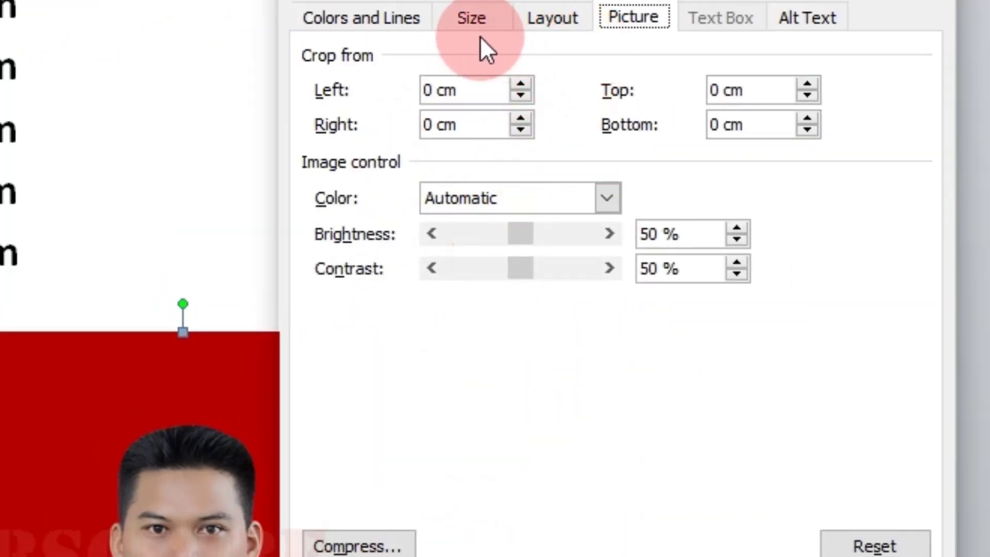
{"action": "left_click", "coordinate": [488, 19]}
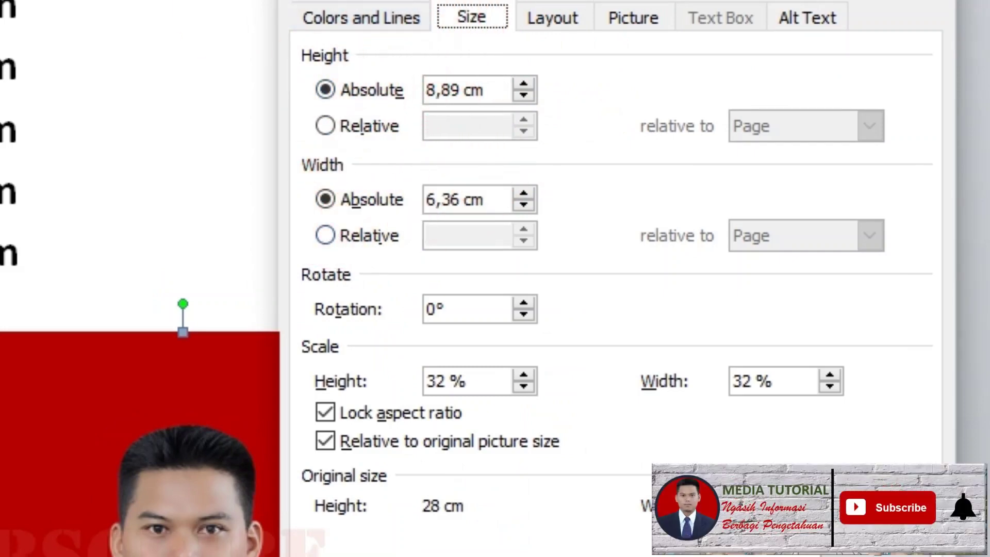
{"action": "left_click", "coordinate": [470, 207]}
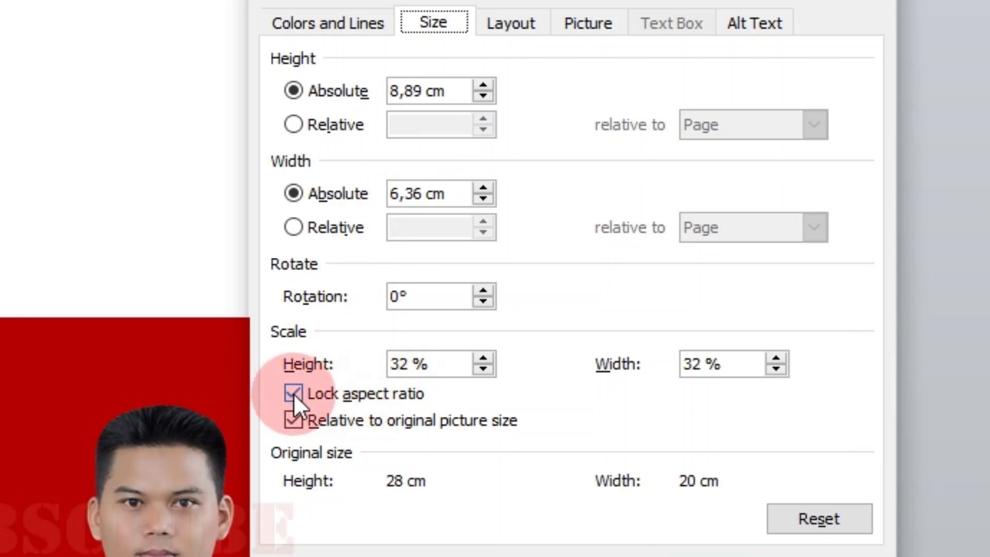
{"action": "left_click", "coordinate": [293, 393]}
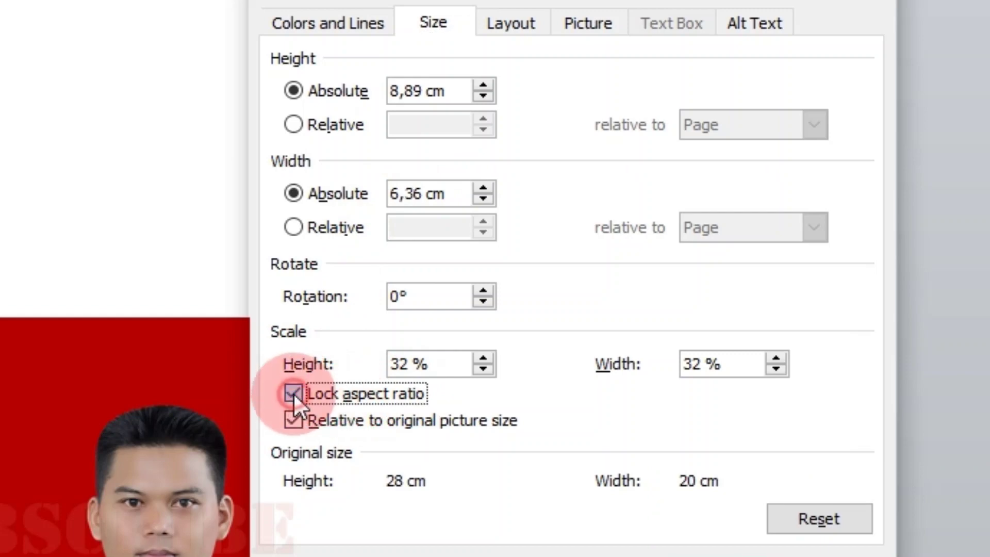
{"action": "left_click", "coordinate": [418, 186]}
{"action": "left_click_drag", "start_coordinate": [418, 183], "coordinate": [423, 193]}
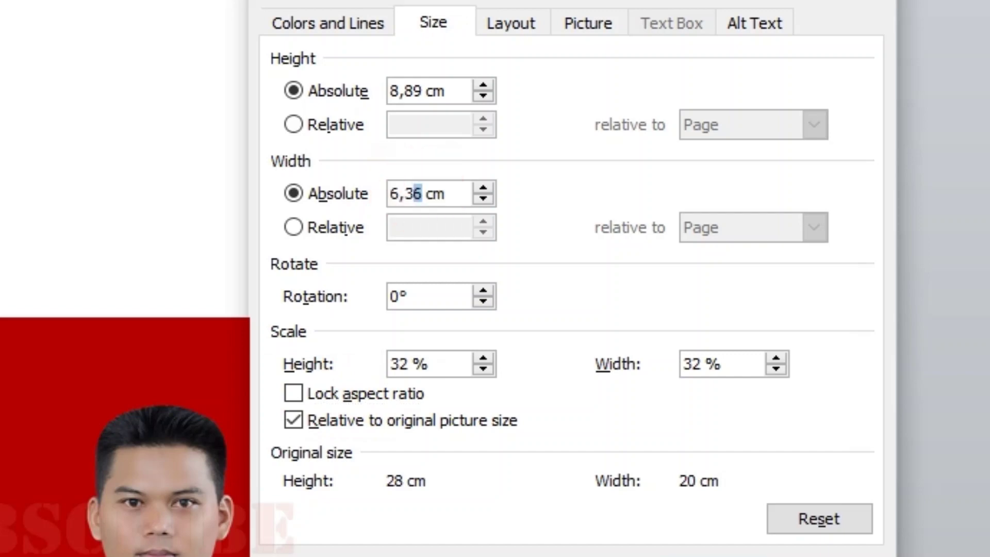
{"action": "type", "text": "5"}
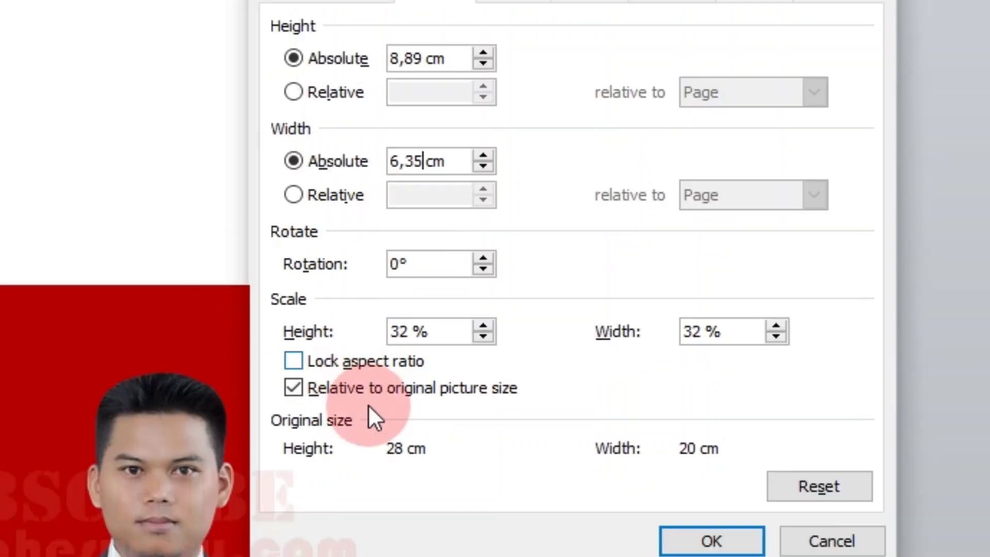
{"action": "left_click", "coordinate": [716, 529]}
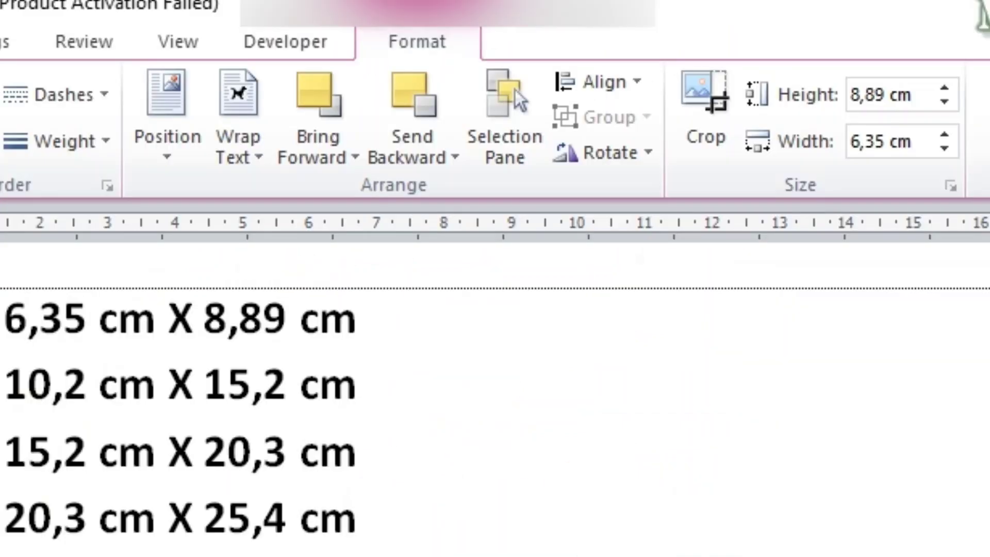
{"action": "left_click", "coordinate": [884, 95]}
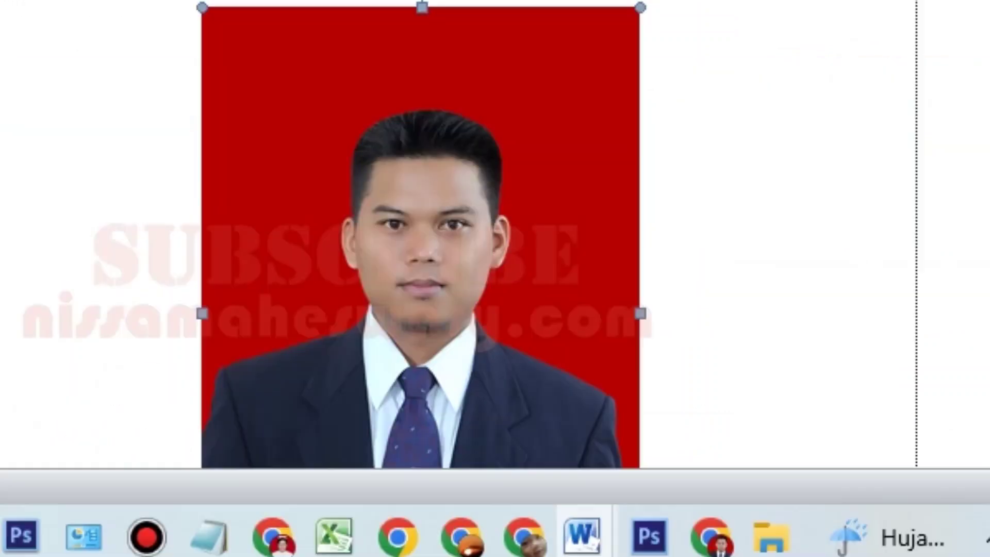
{"action": "right_click", "coordinate": [487, 102]}
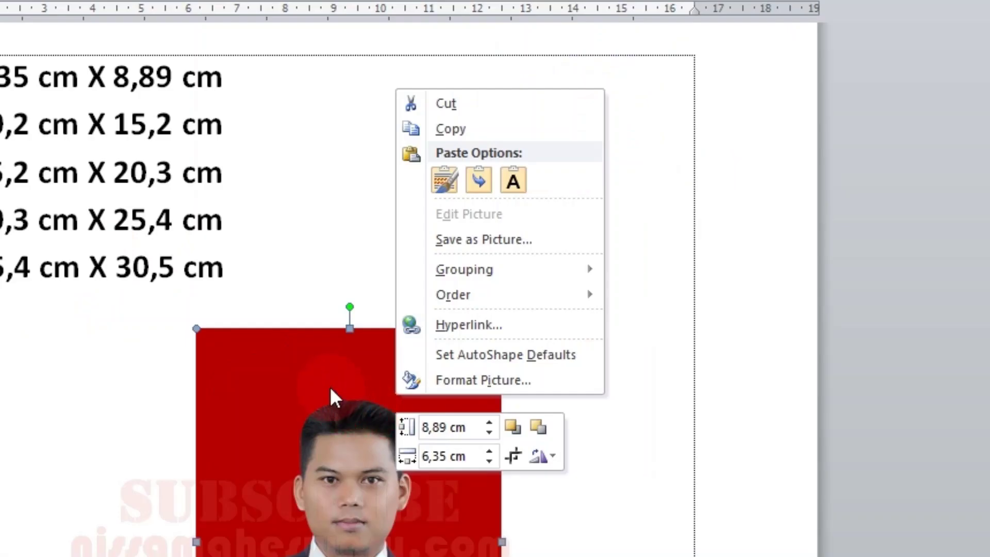
{"action": "left_click", "coordinate": [329, 386]}
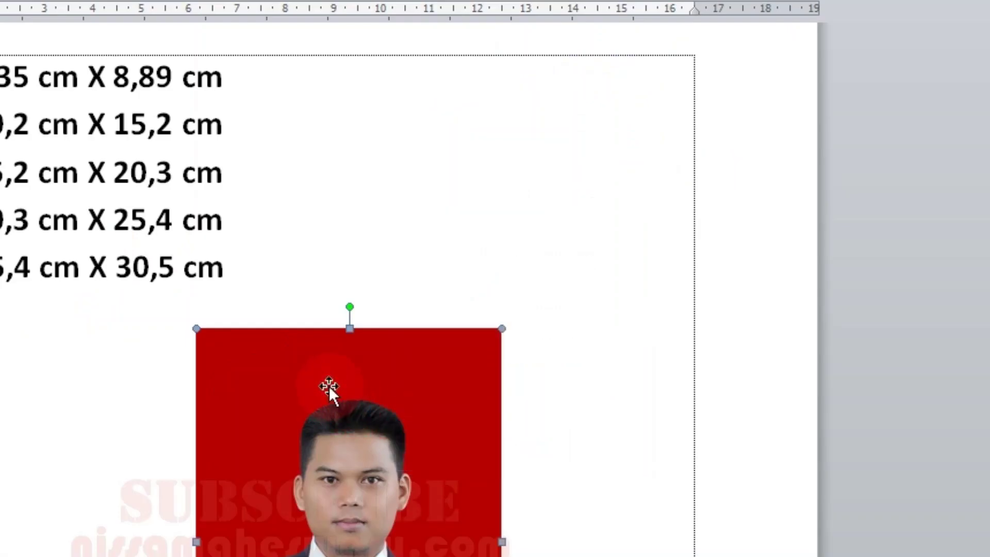
{"action": "right_click", "coordinate": [330, 386]}
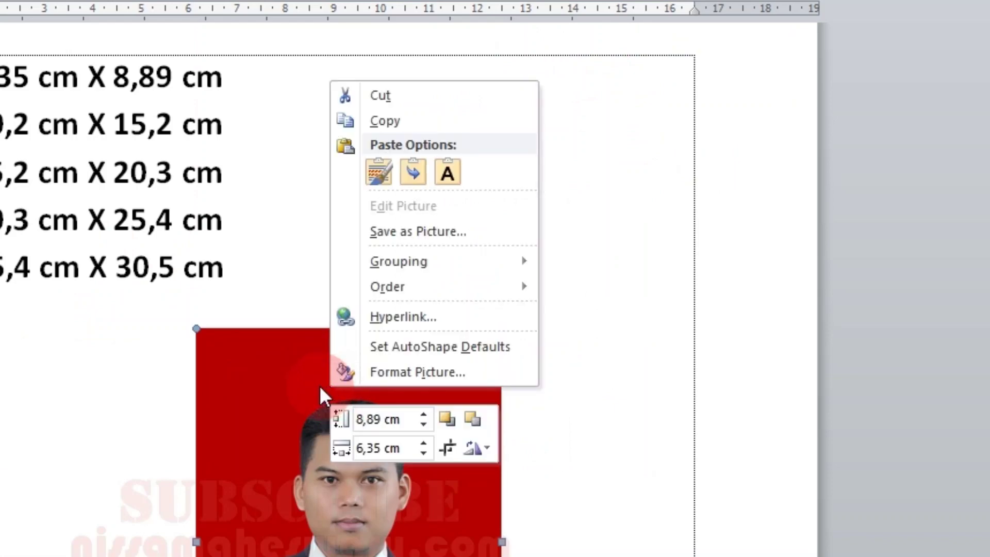
{"action": "left_click", "coordinate": [456, 370]}
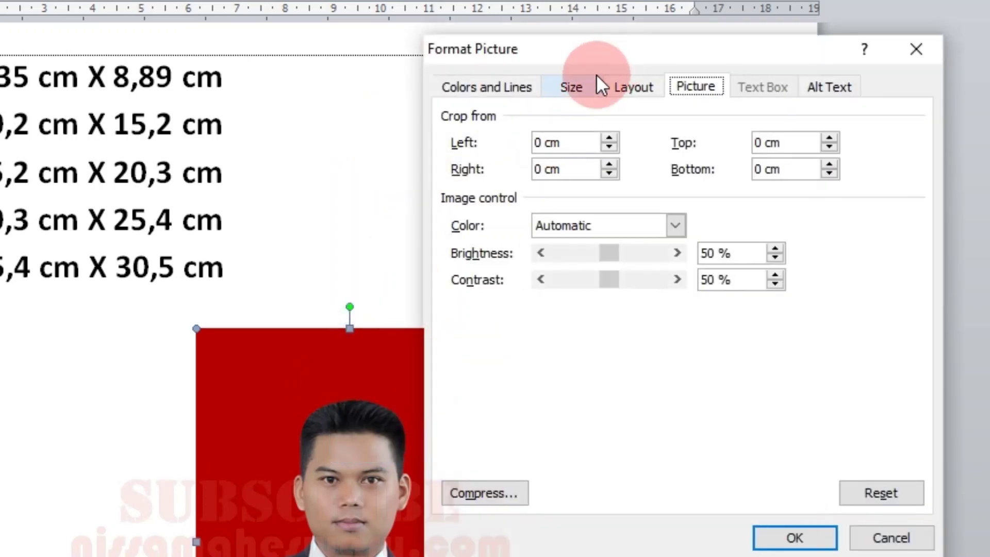
{"action": "left_click", "coordinate": [577, 88]}
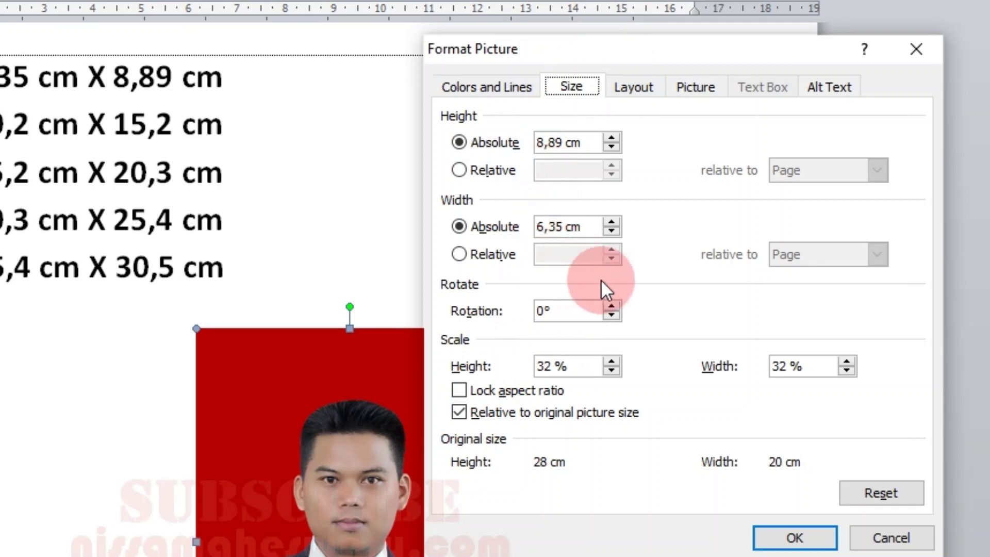
{"action": "left_click", "coordinate": [481, 393]}
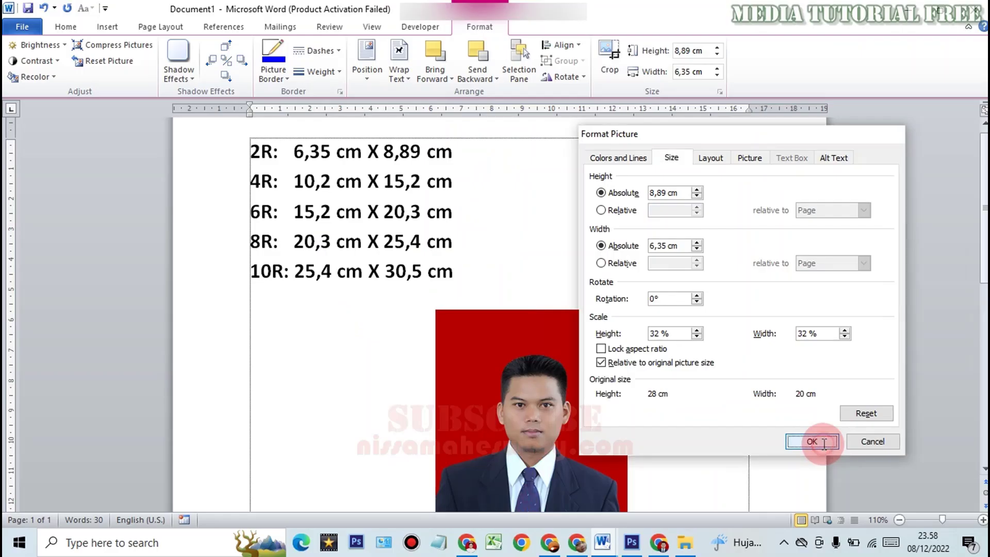
{"action": "left_click", "coordinate": [816, 549]}
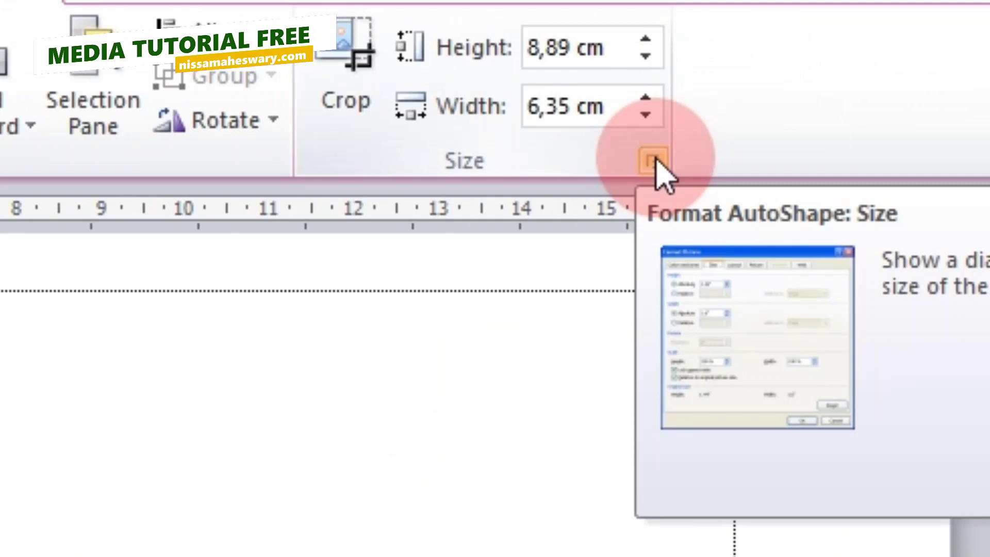
{"action": "left_click", "coordinate": [653, 162]}
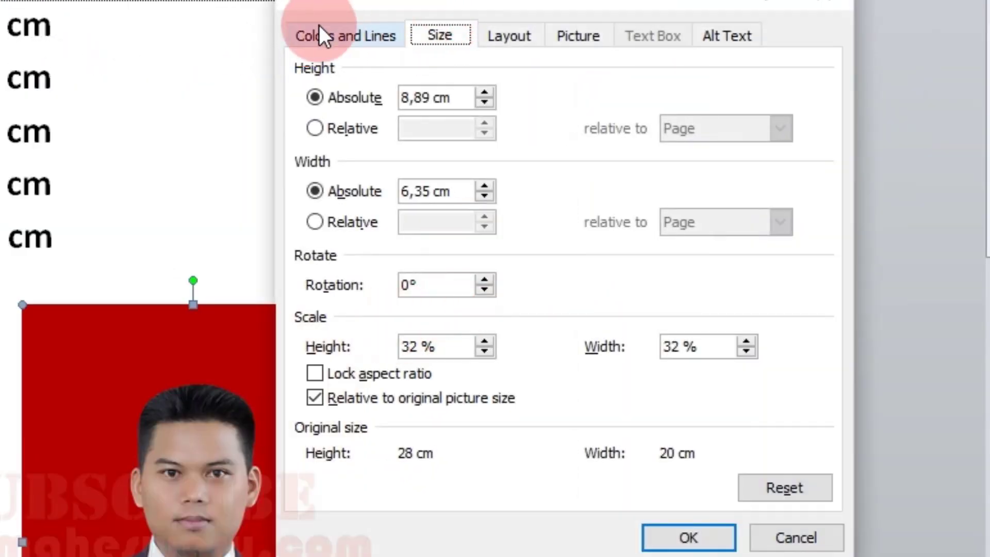
{"action": "left_click", "coordinate": [361, 24]}
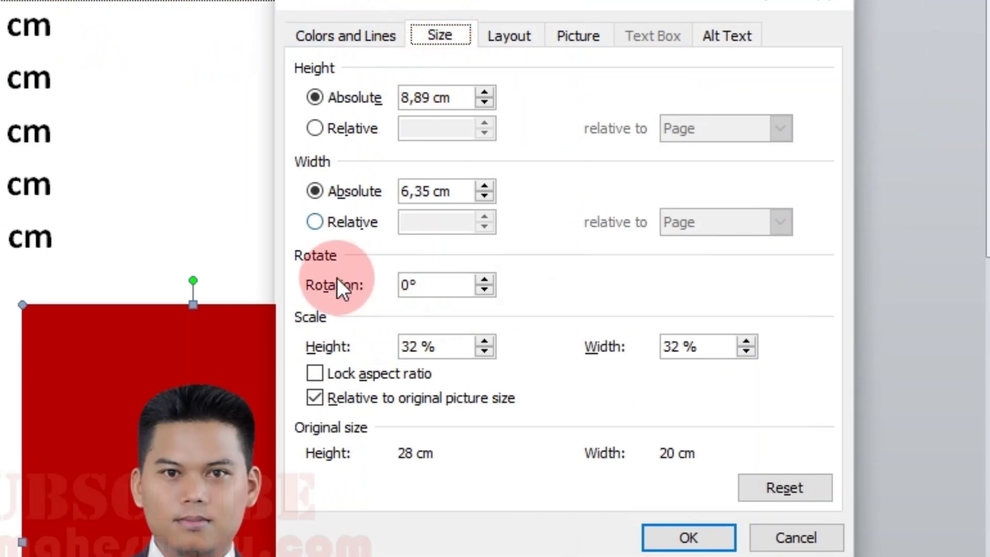
{"action": "left_click", "coordinate": [688, 538]}
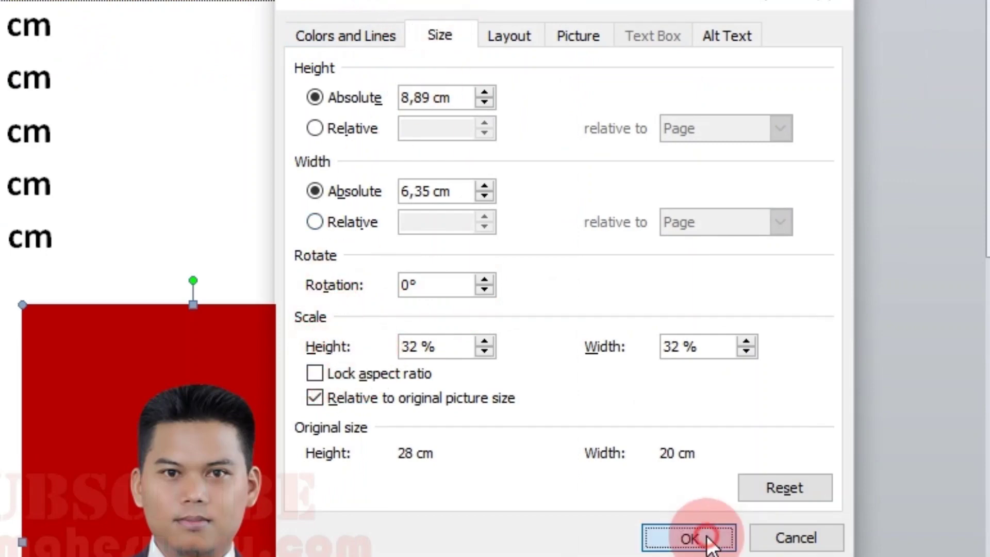
{"action": "left_click", "coordinate": [542, 291]}
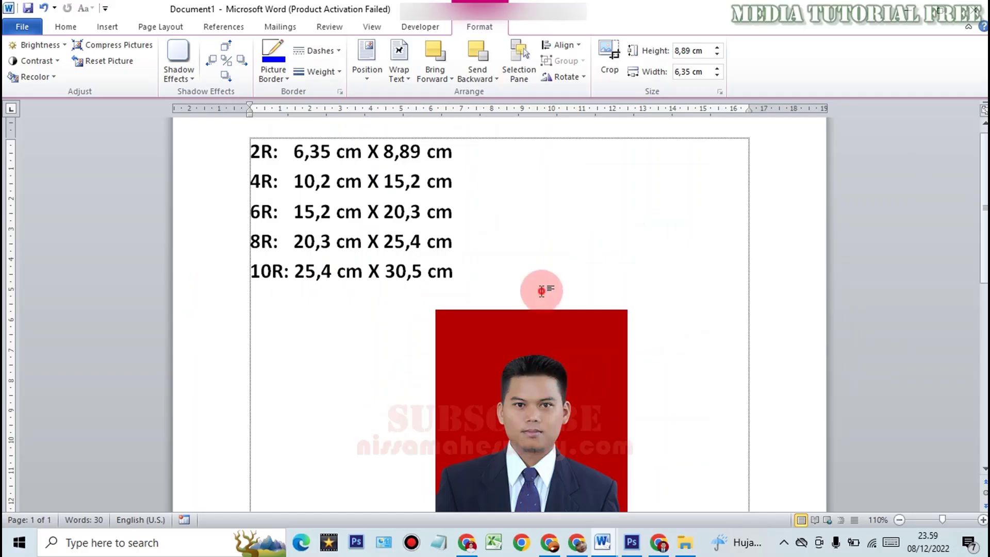
- Complete the caption above the red-background portrait so it reads 2R, then select the photo
{"action": "left_click", "coordinate": [666, 217]}
{"action": "type", "text": "2"}
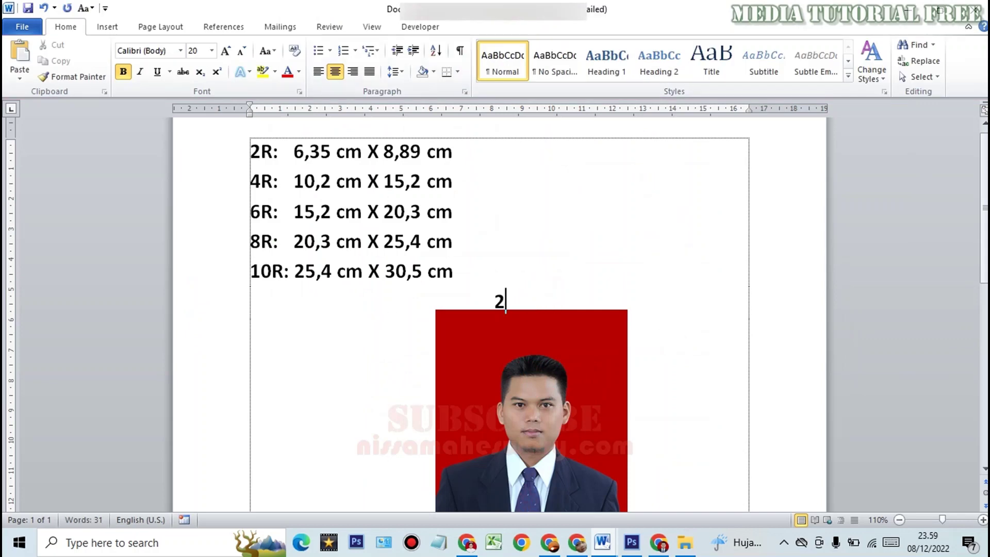
{"action": "type", "text": "R"}
{"action": "left_click", "coordinate": [654, 415]}
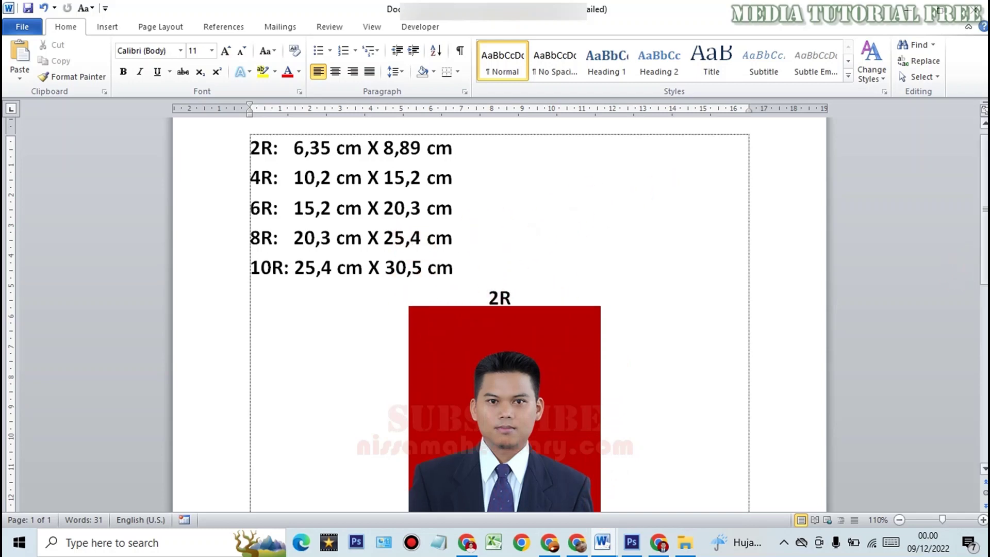
{"action": "scroll", "coordinate": [973, 310], "scroll_direction": "down", "scroll_amount": 2}
{"action": "scroll", "coordinate": [973, 310], "scroll_direction": "down", "scroll_amount": 3}
{"action": "left_click", "coordinate": [511, 294]}
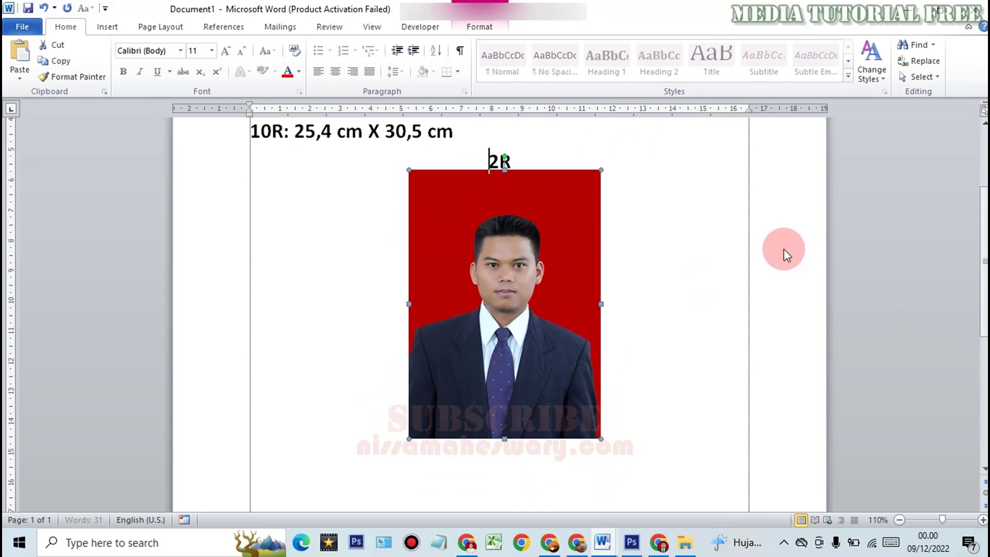
- Paste a copy of the 2R portrait and place it directly below the original
{"action": "key", "text": "ctrl+v"}
{"action": "scroll", "coordinate": [972, 332], "scroll_direction": "down", "scroll_amount": 5}
{"action": "left_click", "coordinate": [554, 267]}
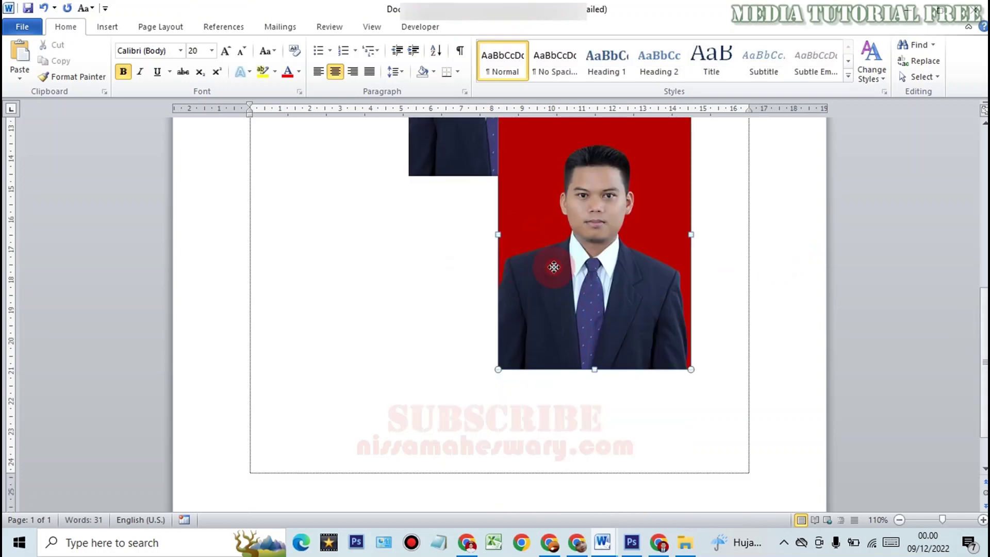
{"action": "left_click_drag", "start_coordinate": [554, 267], "coordinate": [469, 358]}
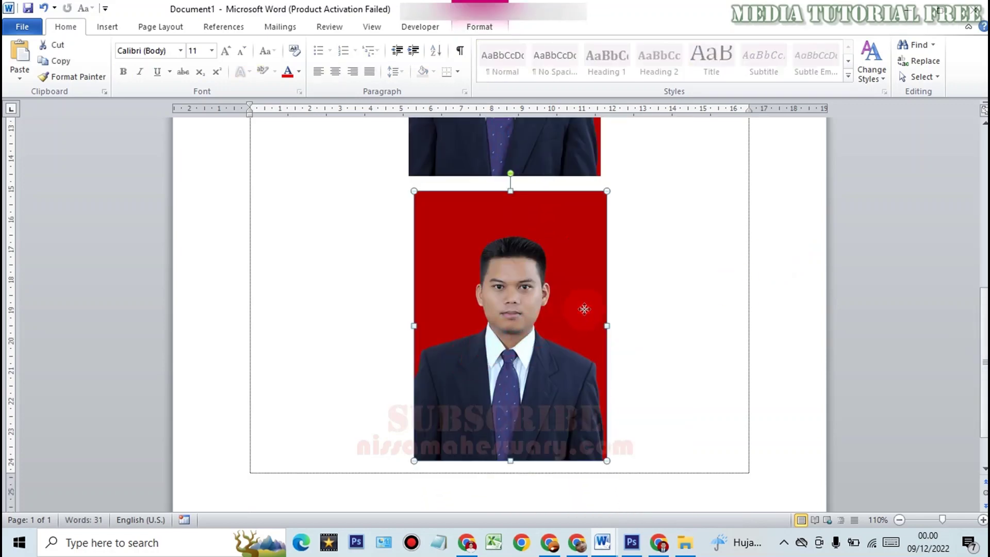
{"action": "scroll", "coordinate": [584, 309], "scroll_direction": "up", "scroll_amount": 6}
{"action": "scroll", "coordinate": [584, 309], "scroll_direction": "up", "scroll_amount": 1}
{"action": "mouse_move", "coordinate": [985, 205]}
{"action": "left_mouse_down"}
{"action": "mouse_move", "coordinate": [986, 195]}
{"action": "mouse_move", "coordinate": [985, 301]}
{"action": "left_mouse_up"}
{"action": "right_click", "coordinate": [485, 384]}
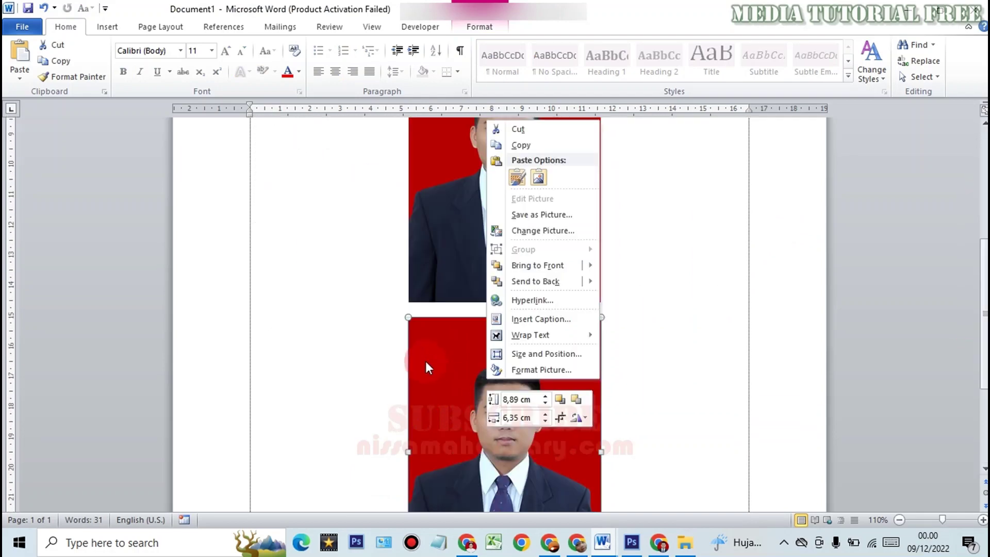
{"action": "left_click", "coordinate": [425, 361]}
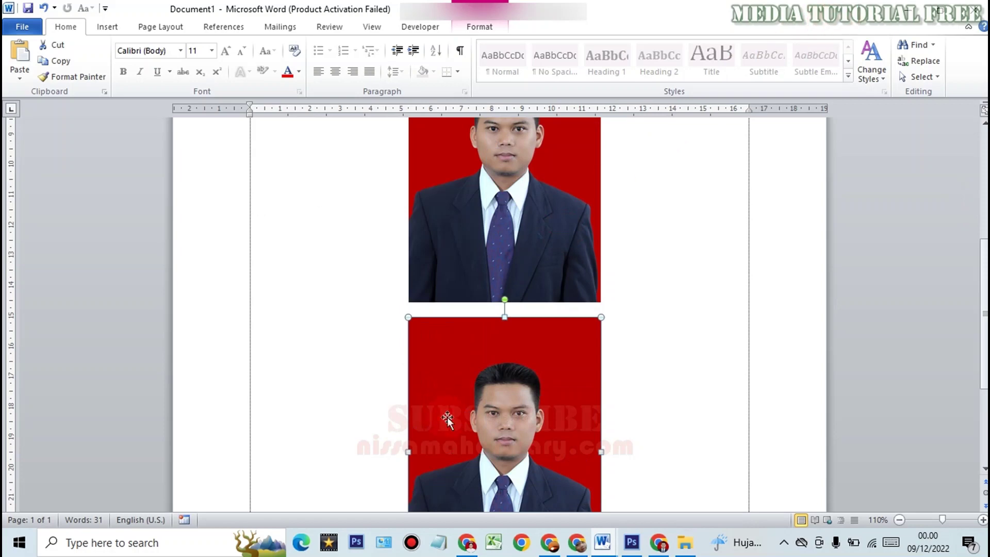
{"action": "left_click", "coordinate": [483, 28]}
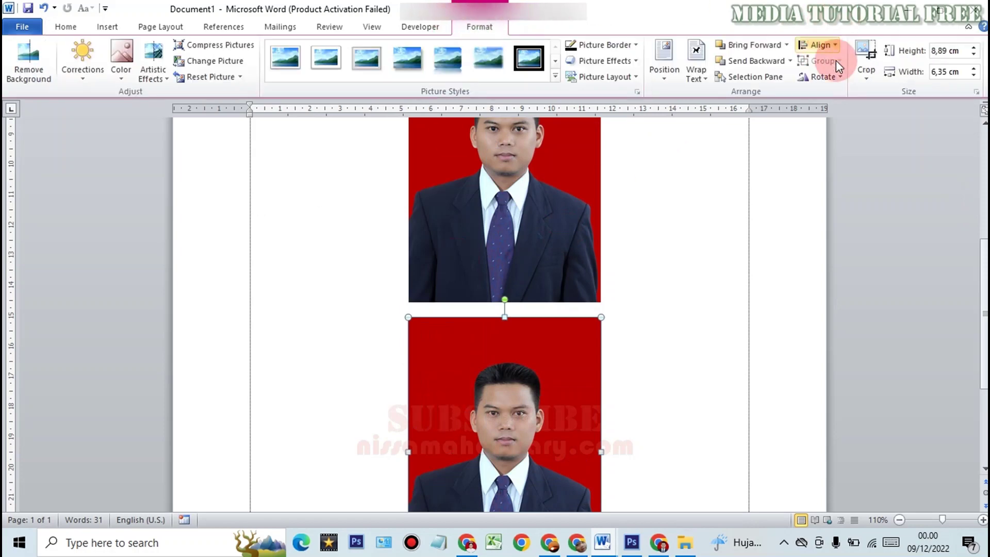
- Resize the lower portrait copy to about 10 cm wide and 15,3 cm tall
{"action": "right_click", "coordinate": [579, 342]}
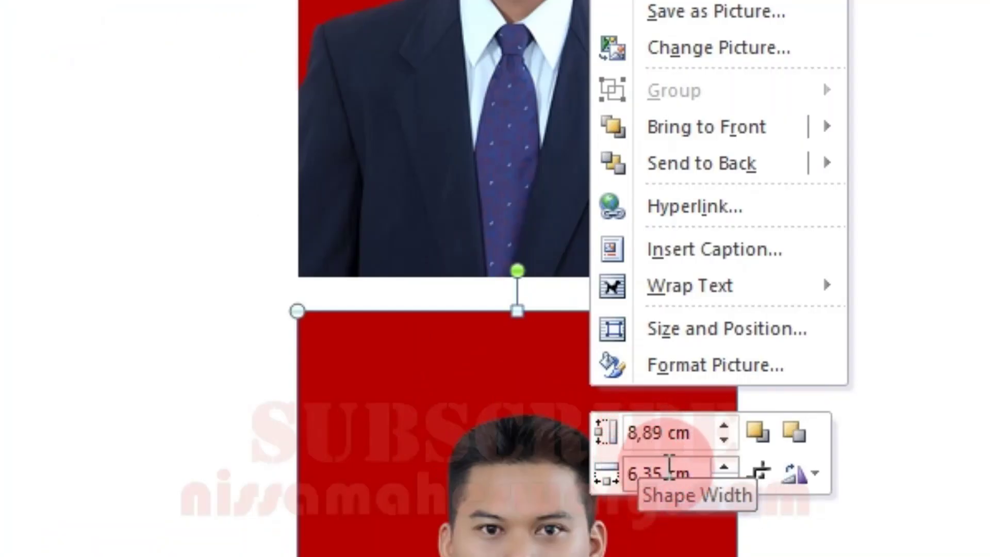
{"action": "left_click", "coordinate": [637, 468]}
{"action": "left_click_drag", "start_coordinate": [634, 470], "coordinate": [669, 472]}
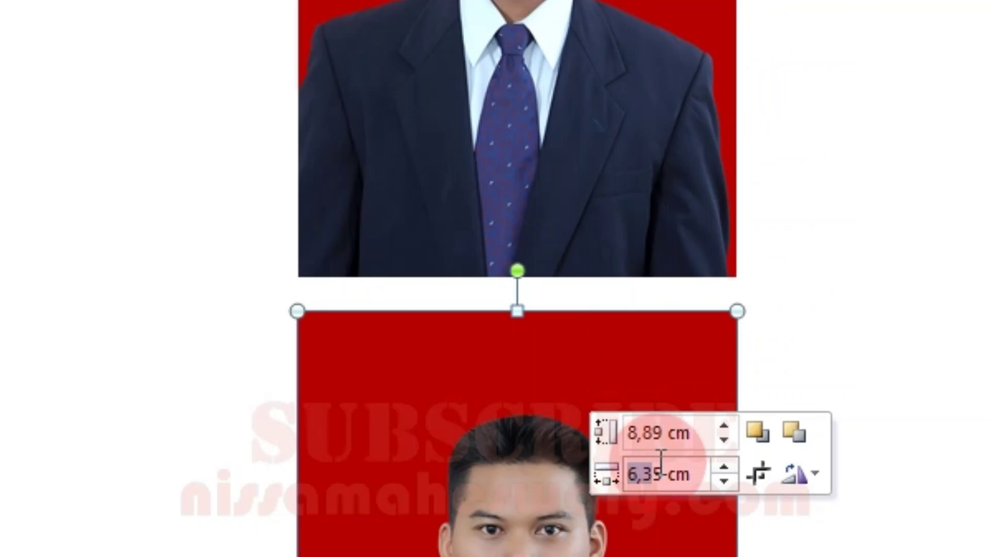
{"action": "type", "text": "10"}
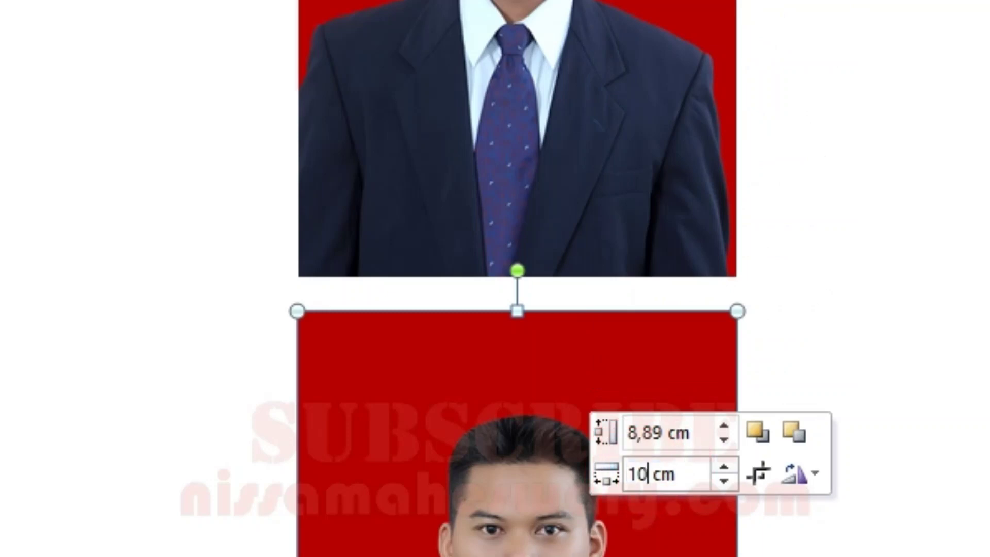
{"action": "type", "text": ","}
{"action": "left_click", "coordinate": [640, 422]}
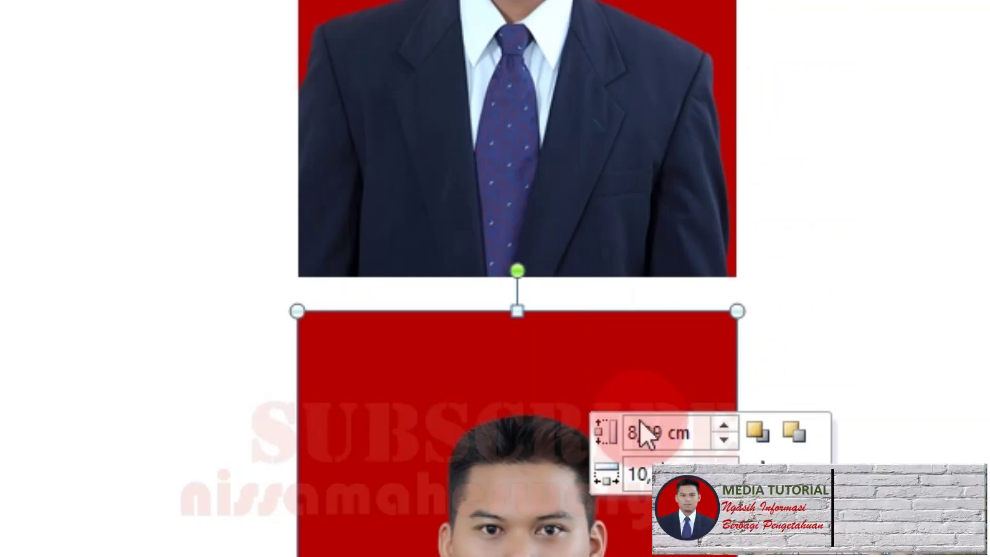
{"action": "type", "text": "15,"}
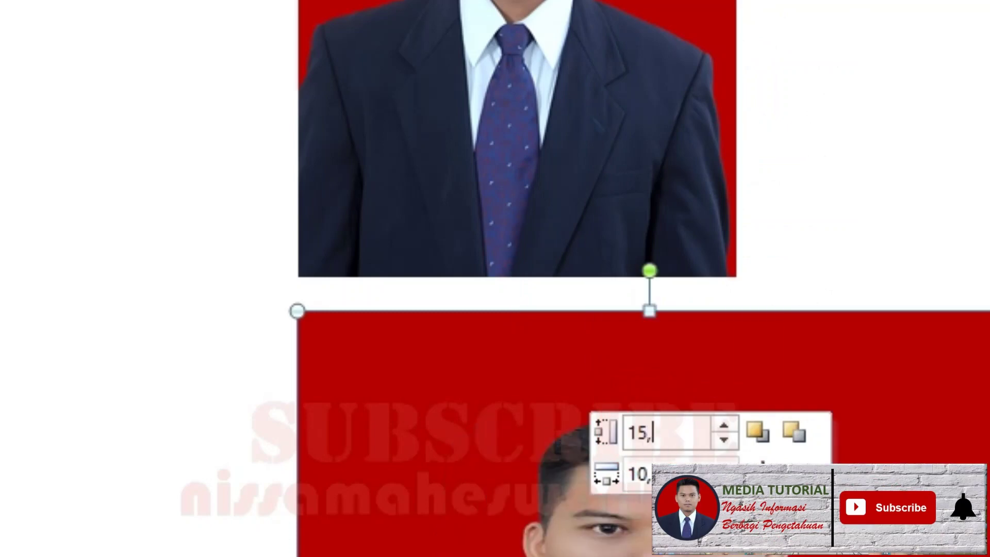
{"action": "type", "text": "3"}
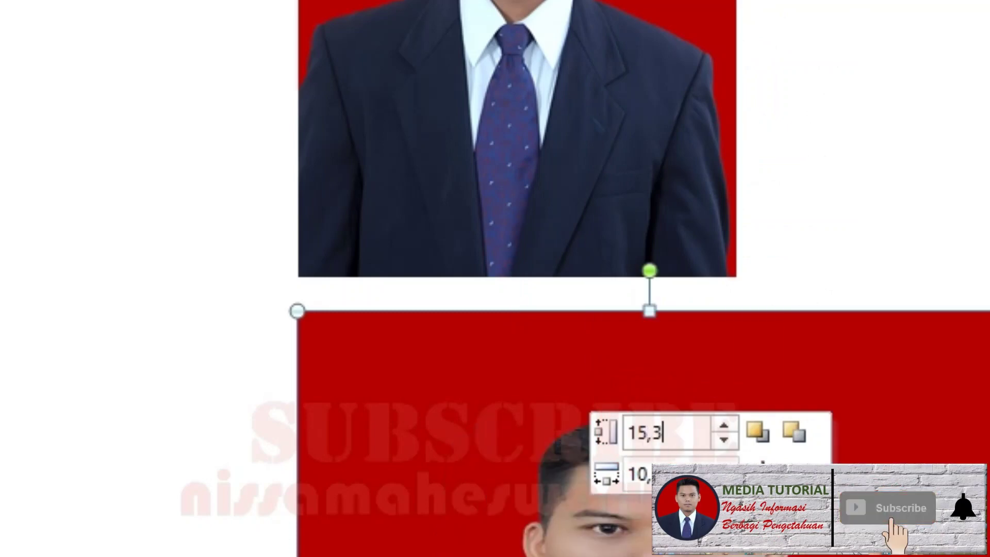
{"action": "key", "text": "Return"}
{"action": "left_click", "coordinate": [698, 320]}
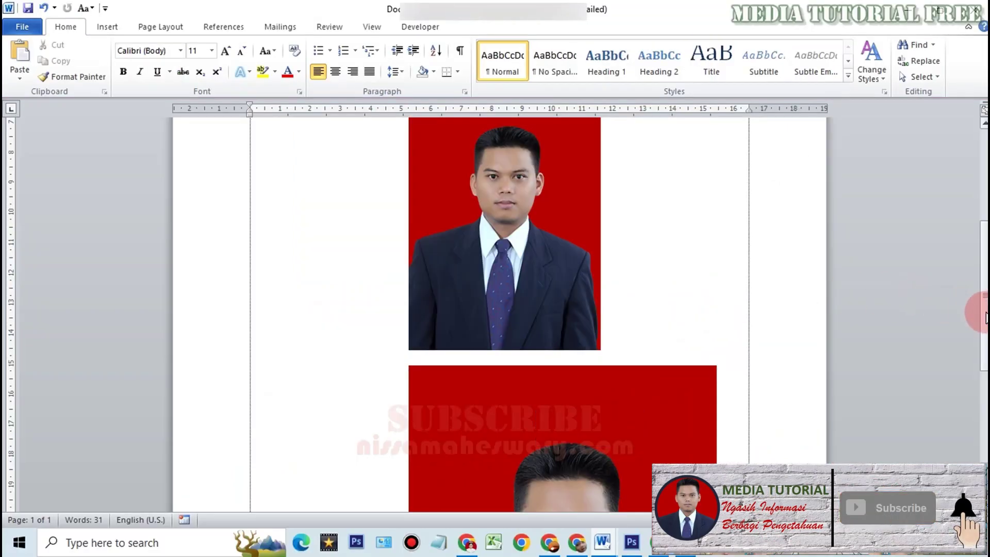
{"action": "left_click_drag", "start_coordinate": [985, 317], "coordinate": [985, 206]}
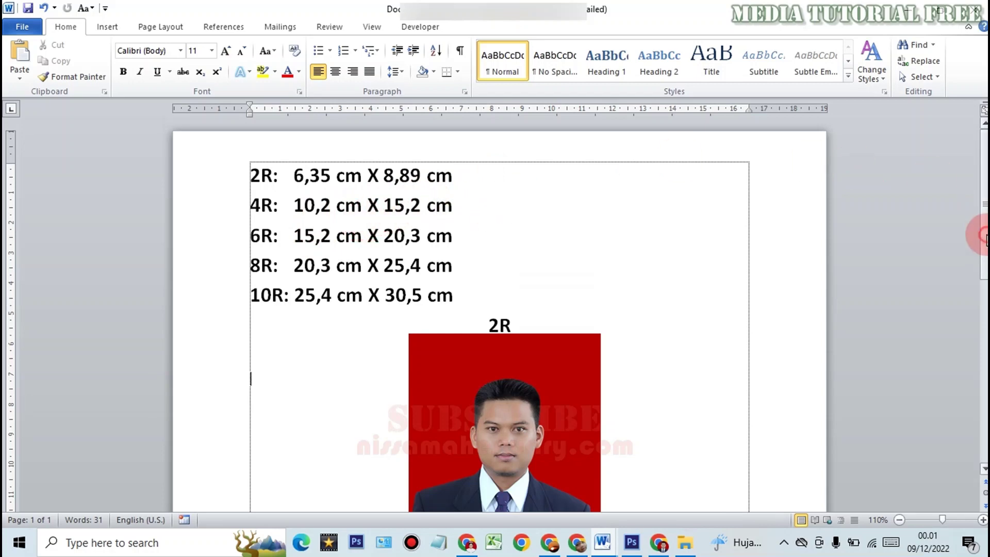
- Change the lower copy's height from 15,3 to 15,2 cm for the 10,2 × 15,2 cm 4R size
{"action": "mouse_move", "coordinate": [985, 234]}
{"action": "left_mouse_down"}
{"action": "mouse_move", "coordinate": [971, 295]}
{"action": "mouse_move", "coordinate": [931, 362]}
{"action": "left_mouse_up"}
{"action": "right_click", "coordinate": [658, 364]}
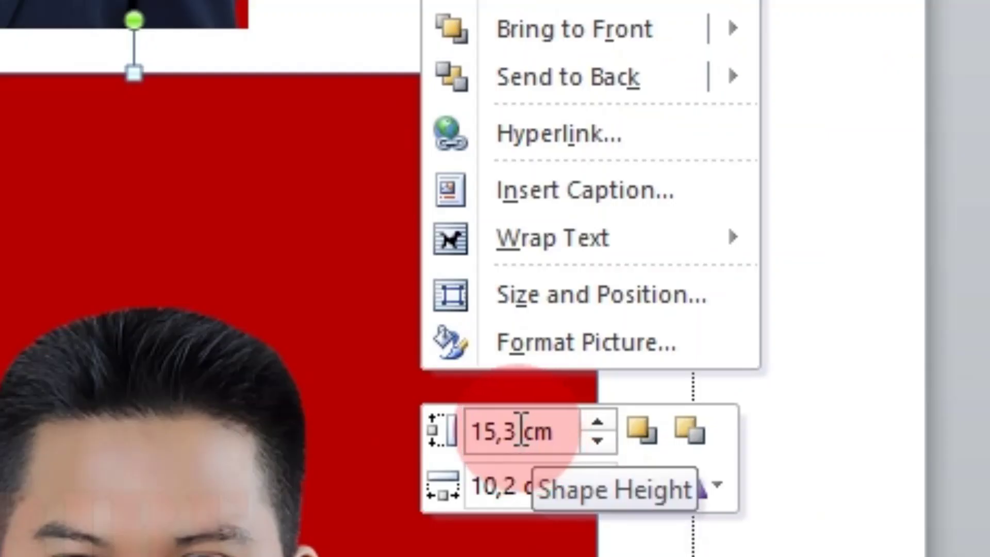
{"action": "left_click", "coordinate": [523, 433]}
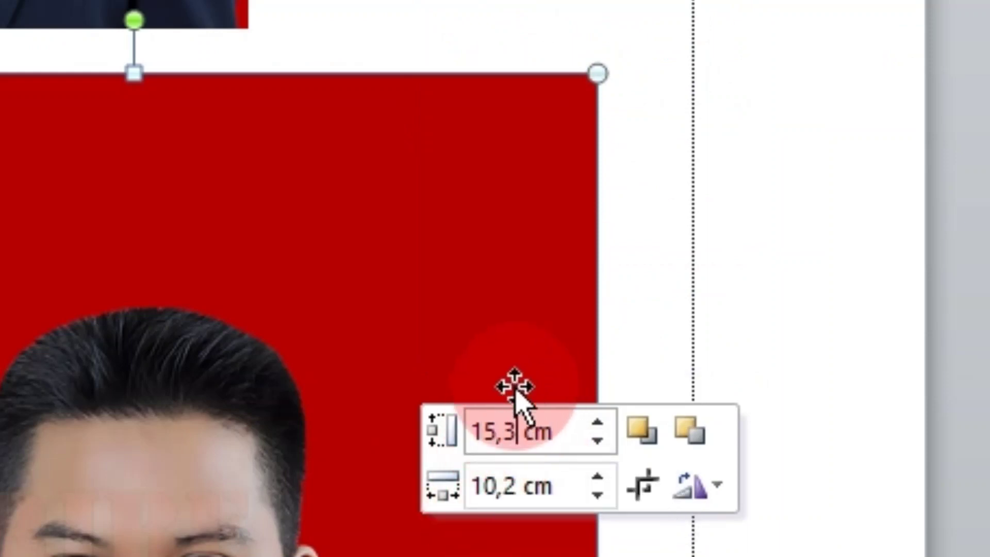
{"action": "key", "text": "BackSpace"}
{"action": "type", "text": "2"}
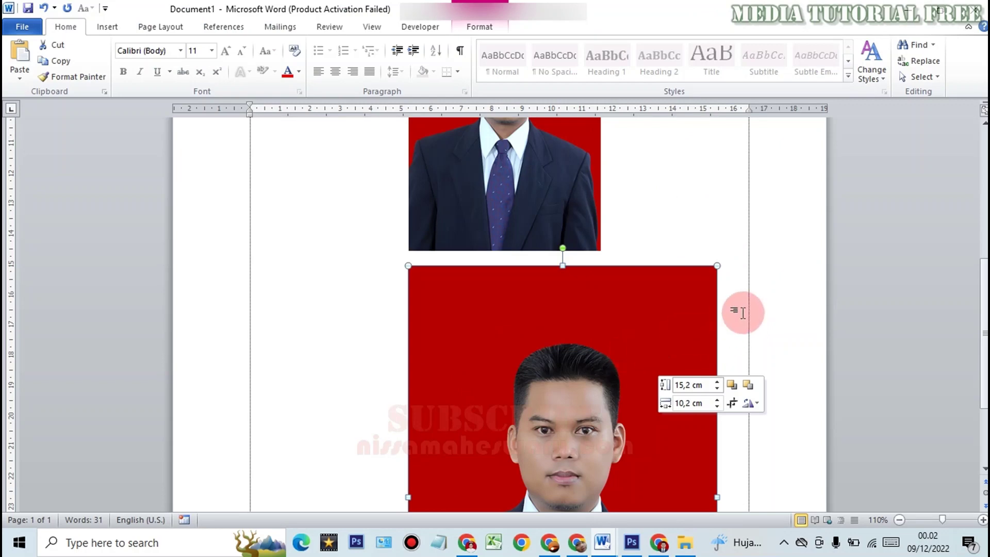
{"action": "left_click", "coordinate": [743, 313]}
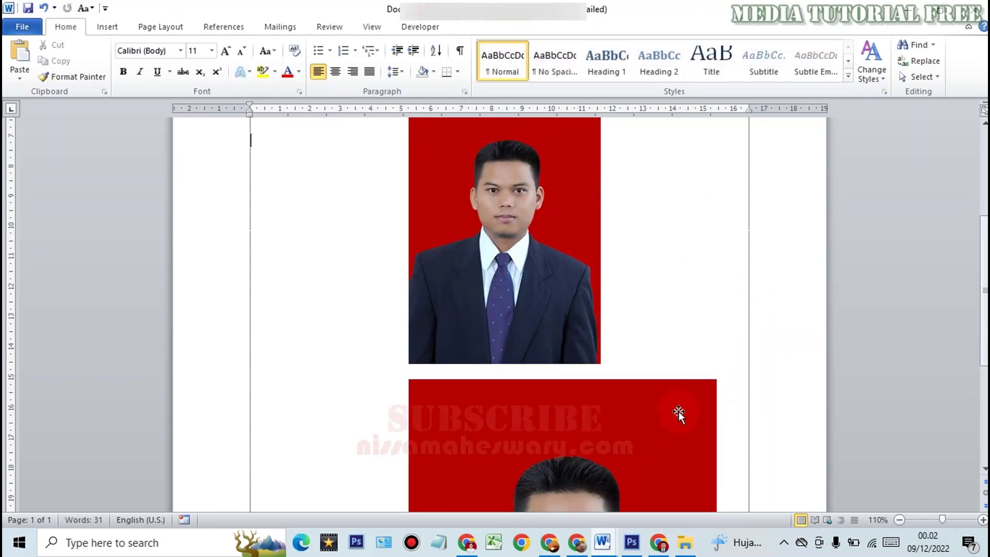
{"action": "left_click", "coordinate": [679, 424]}
{"action": "right_click", "coordinate": [563, 272]}
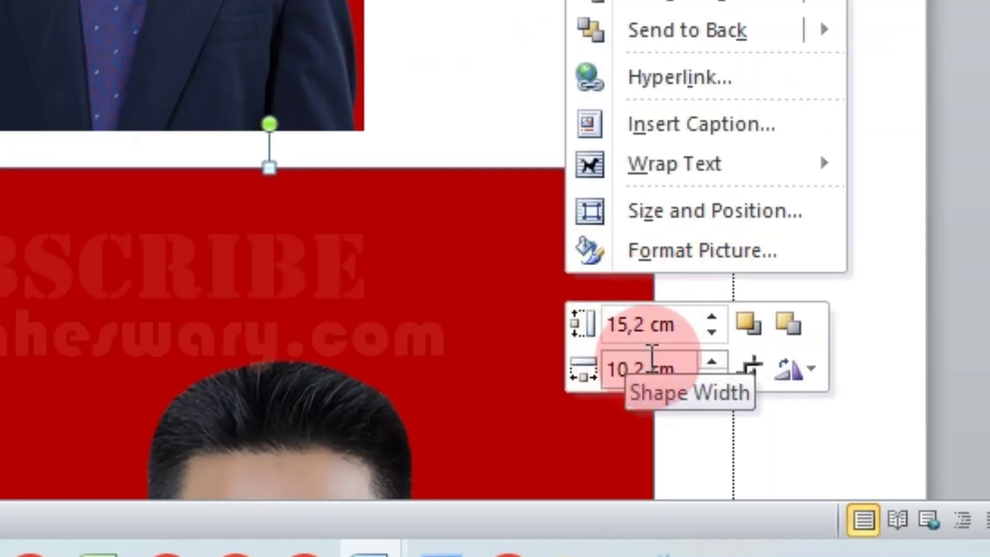
{"action": "left_click", "coordinate": [647, 330]}
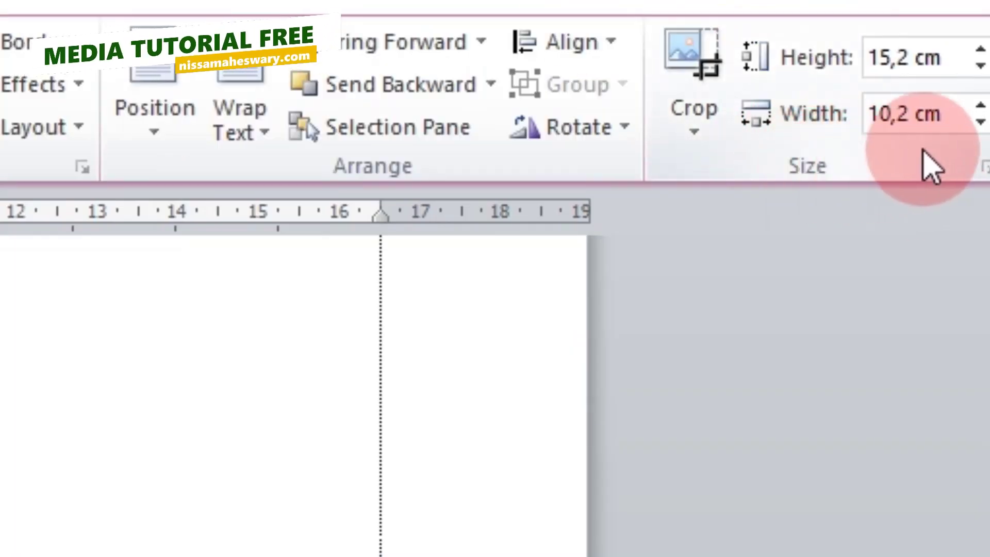
{"action": "left_click", "coordinate": [981, 168]}
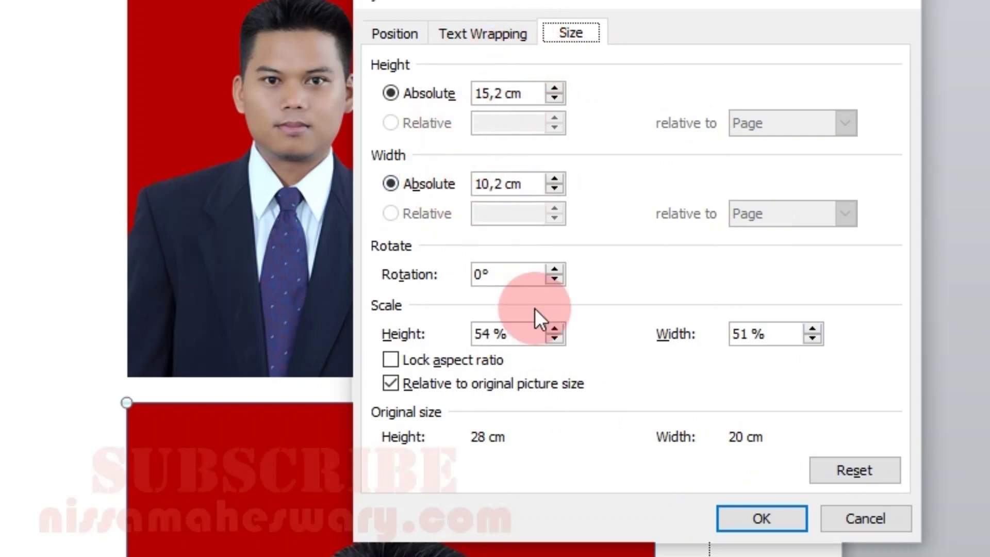
{"action": "left_click", "coordinate": [877, 518]}
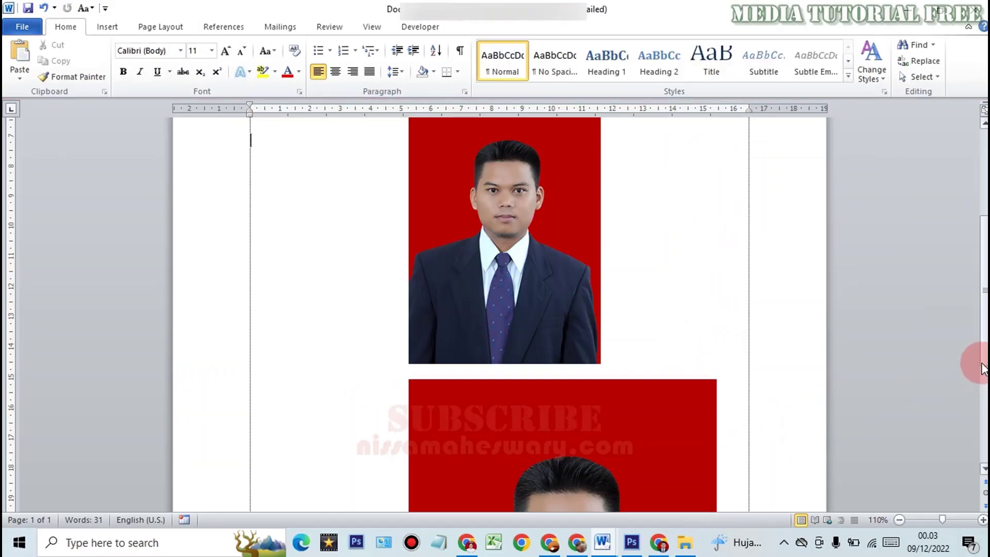
{"action": "scroll", "coordinate": [972, 350], "scroll_direction": "up", "scroll_amount": 1}
{"action": "scroll", "coordinate": [504, 243], "scroll_direction": "up", "scroll_amount": 5}
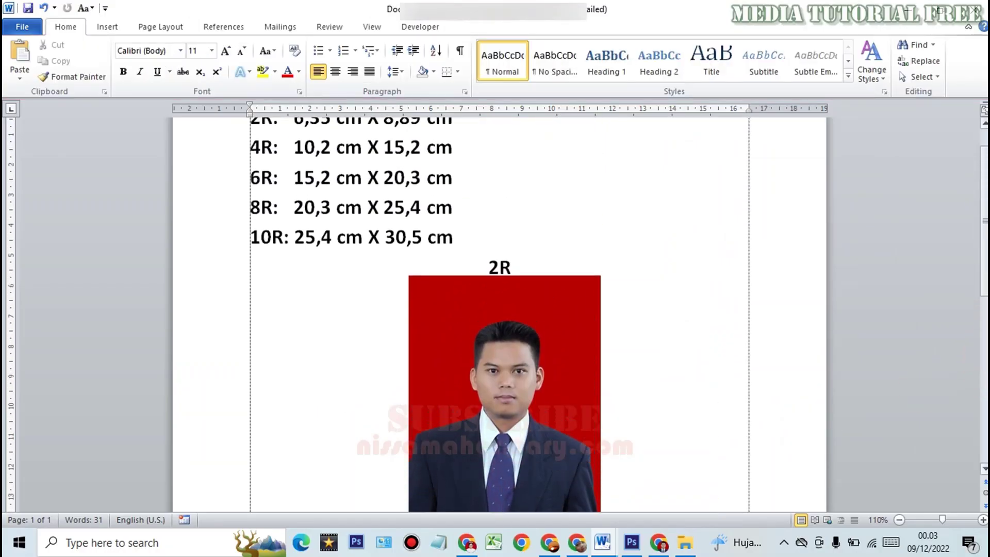
{"action": "scroll", "coordinate": [504, 243], "scroll_direction": "up", "scroll_amount": 2}
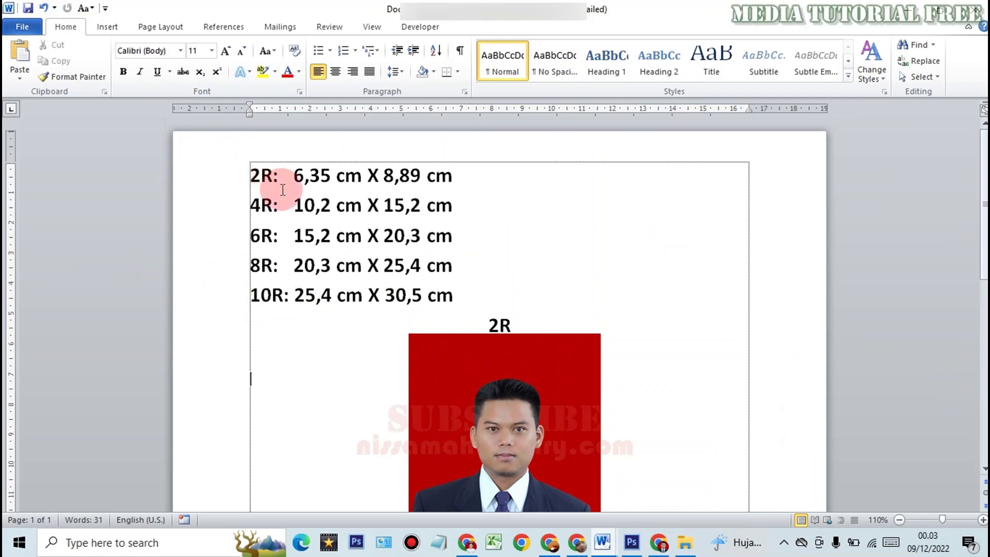
{"action": "left_click", "coordinate": [470, 204]}
{"action": "left_click_drag", "start_coordinate": [470, 204], "coordinate": [273, 205]}
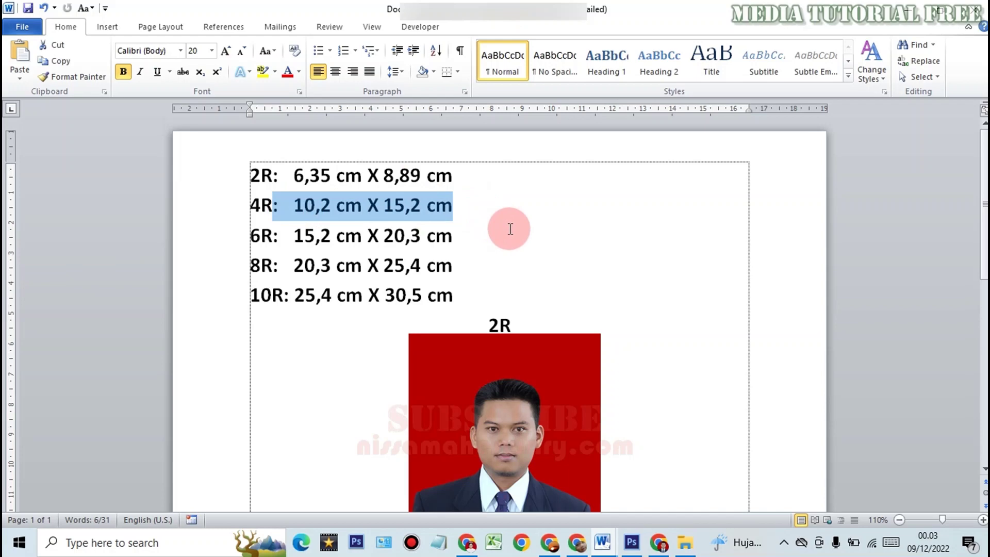
{"action": "left_click", "coordinate": [510, 229]}
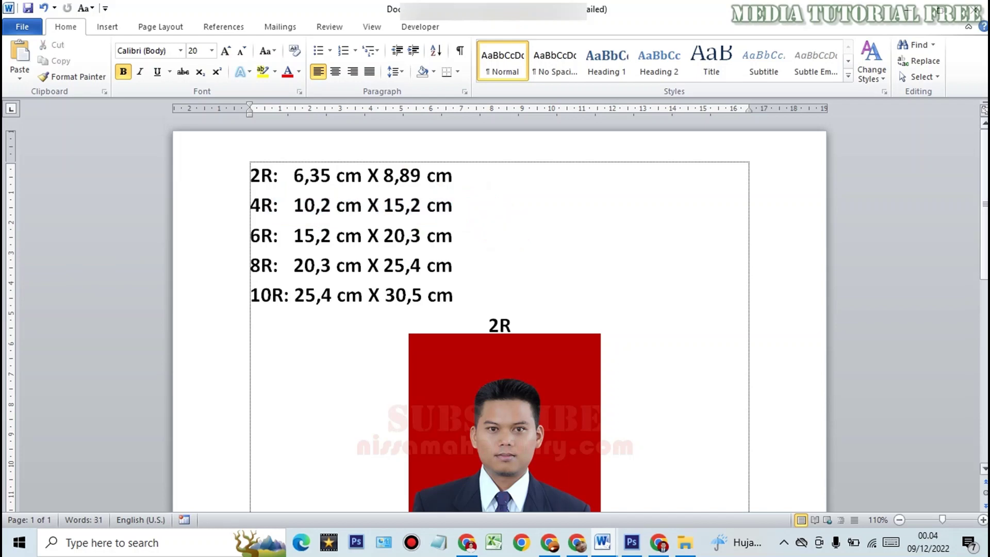
{"action": "left_click", "coordinate": [983, 270]}
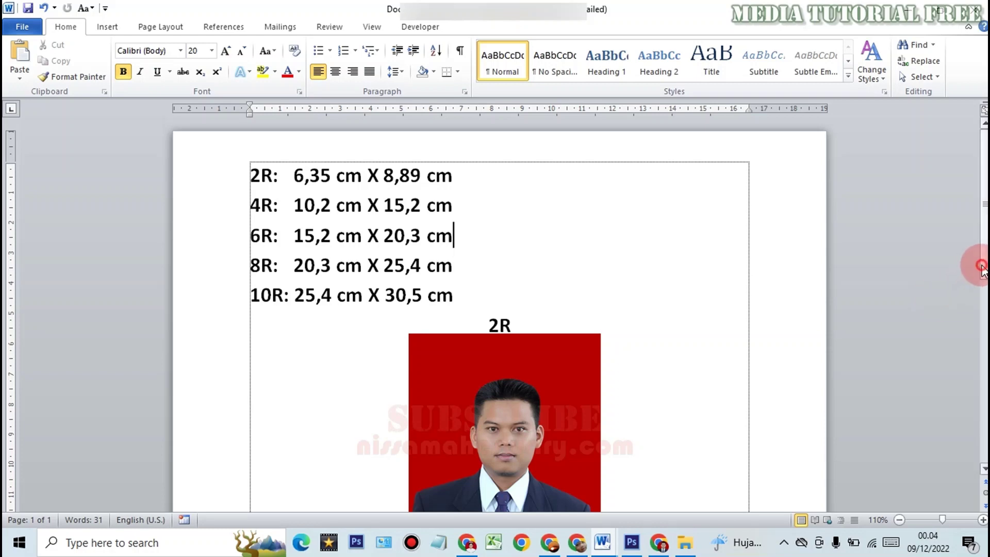
{"action": "left_click_drag", "start_coordinate": [982, 268], "coordinate": [927, 468]}
{"action": "left_click", "coordinate": [579, 175]}
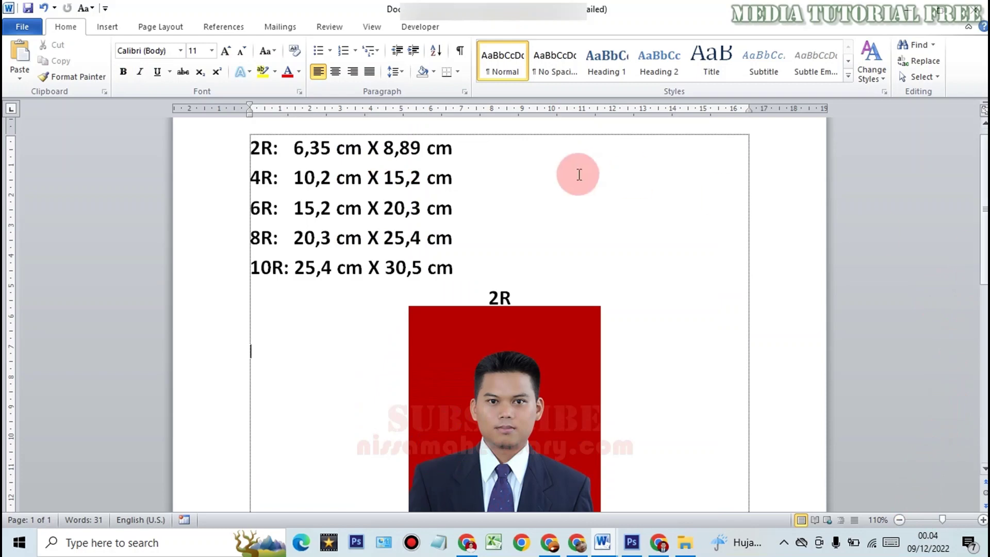